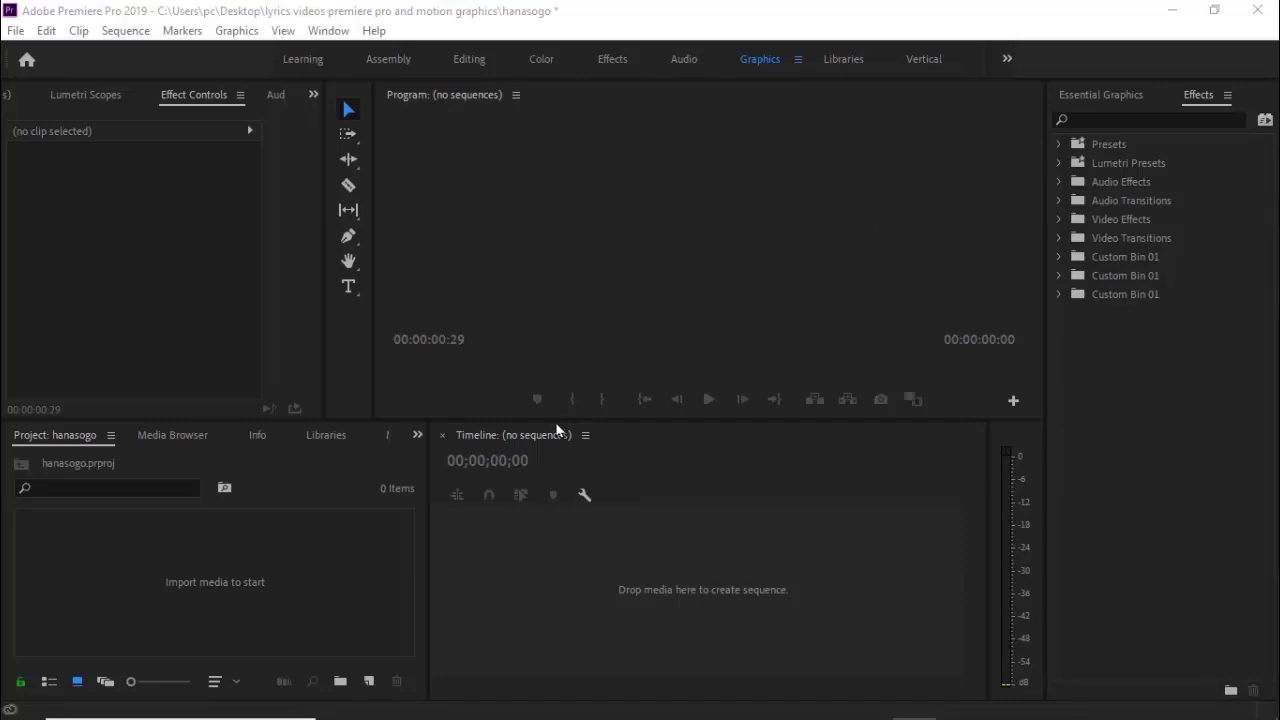
- Create a 1920x1080 yellow-green color matte (D0E01D) named Color Matte
click(369, 681)
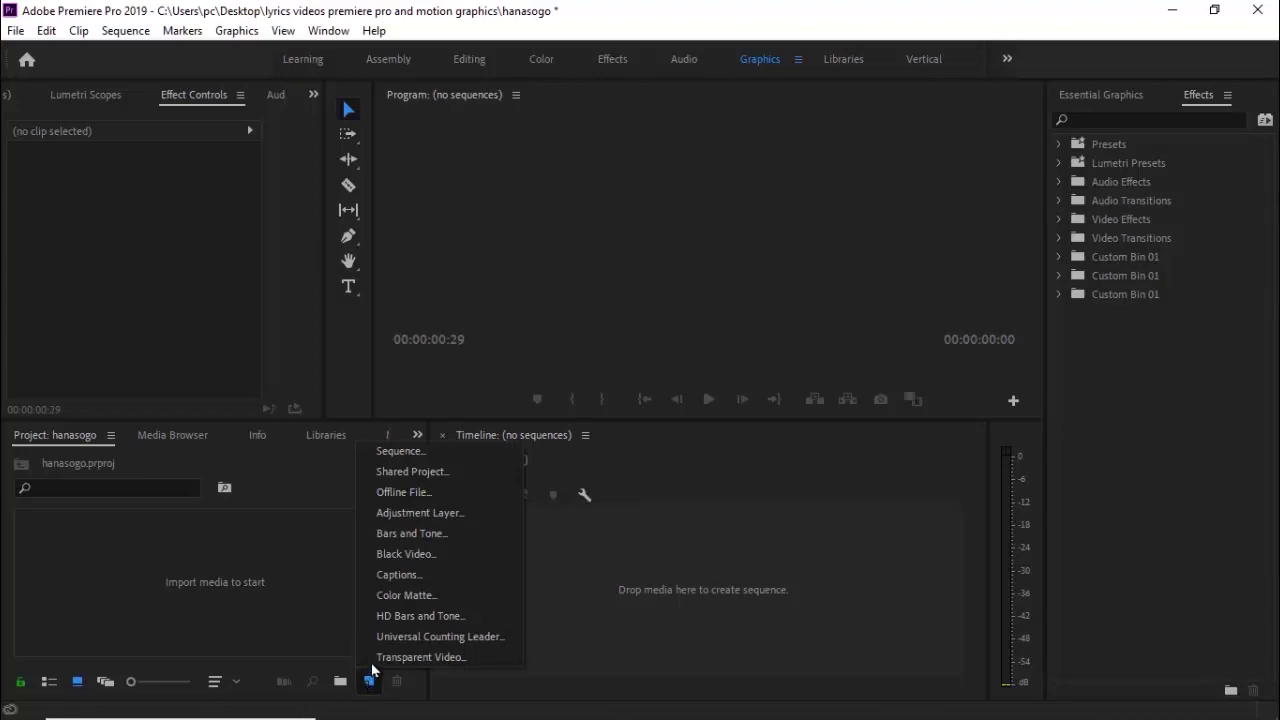
click(394, 596)
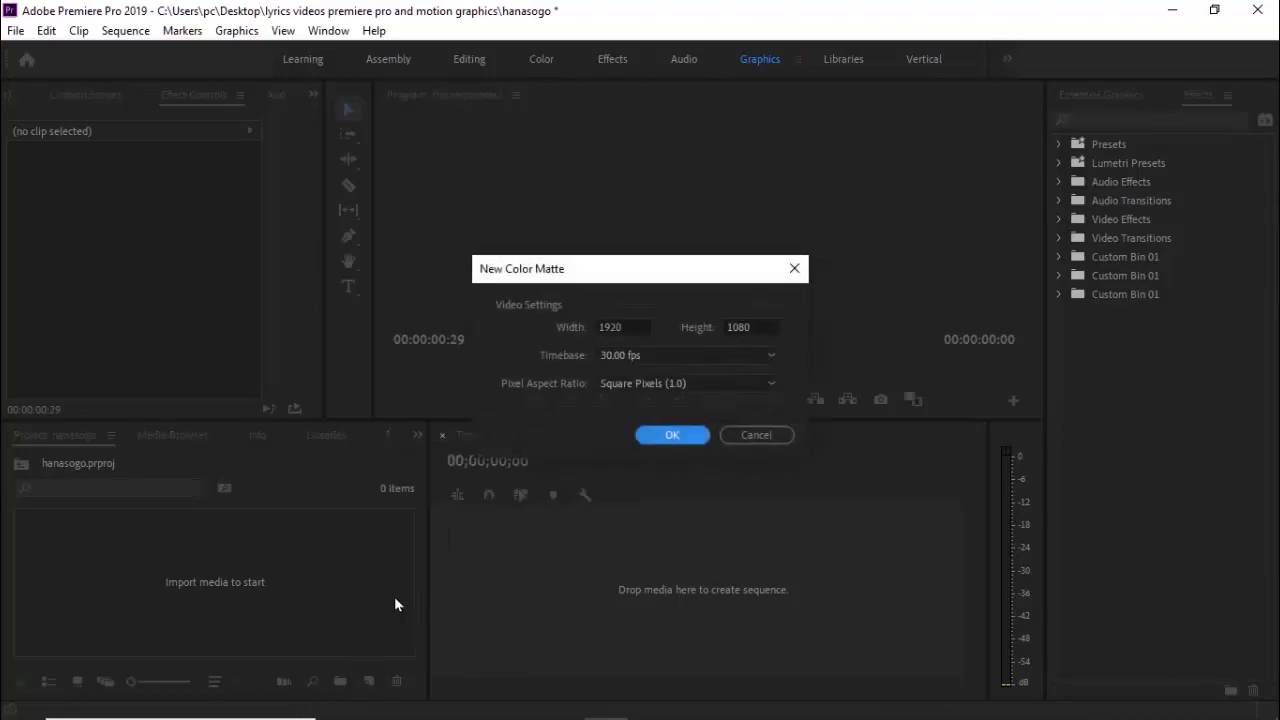
click(652, 438)
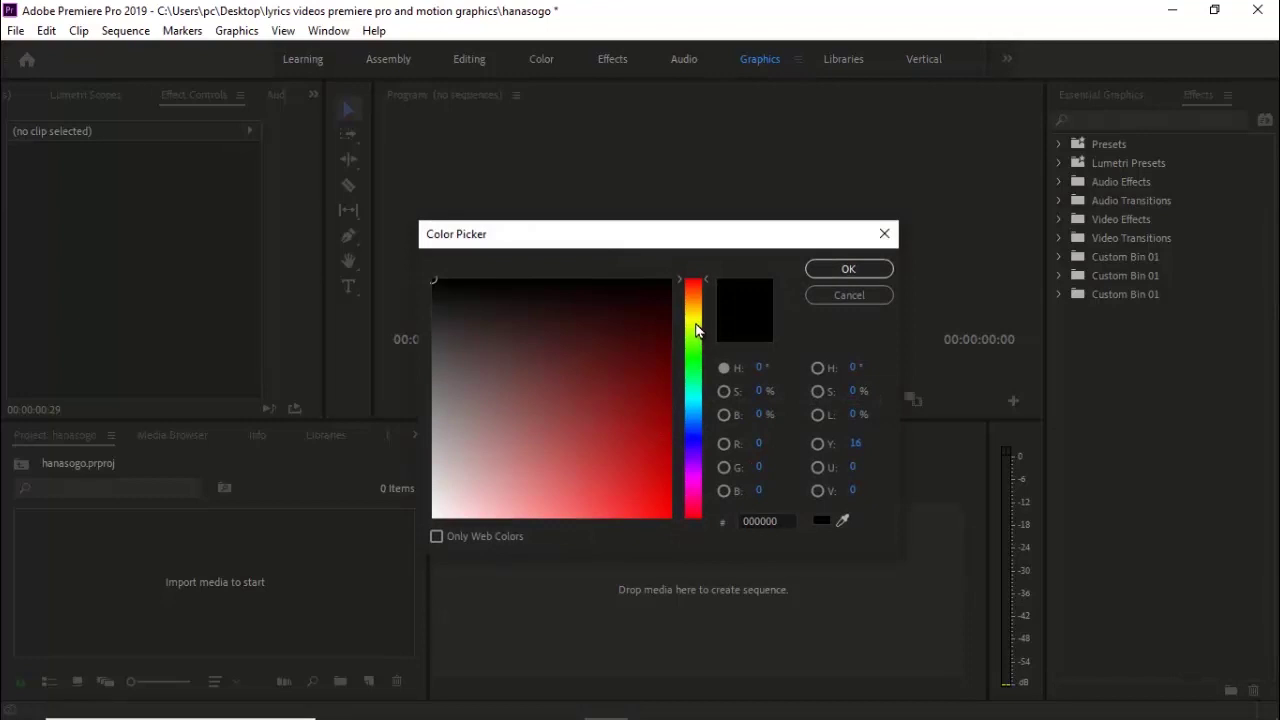
click(695, 323)
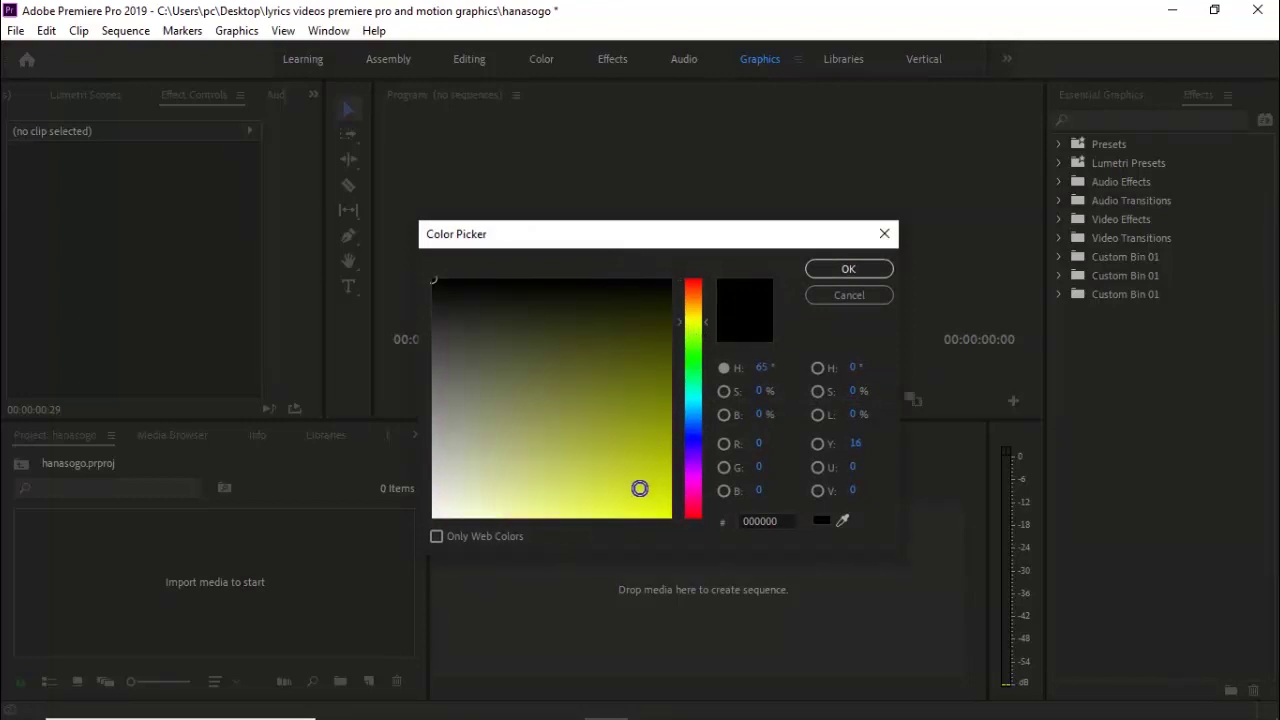
click(639, 488)
click(831, 272)
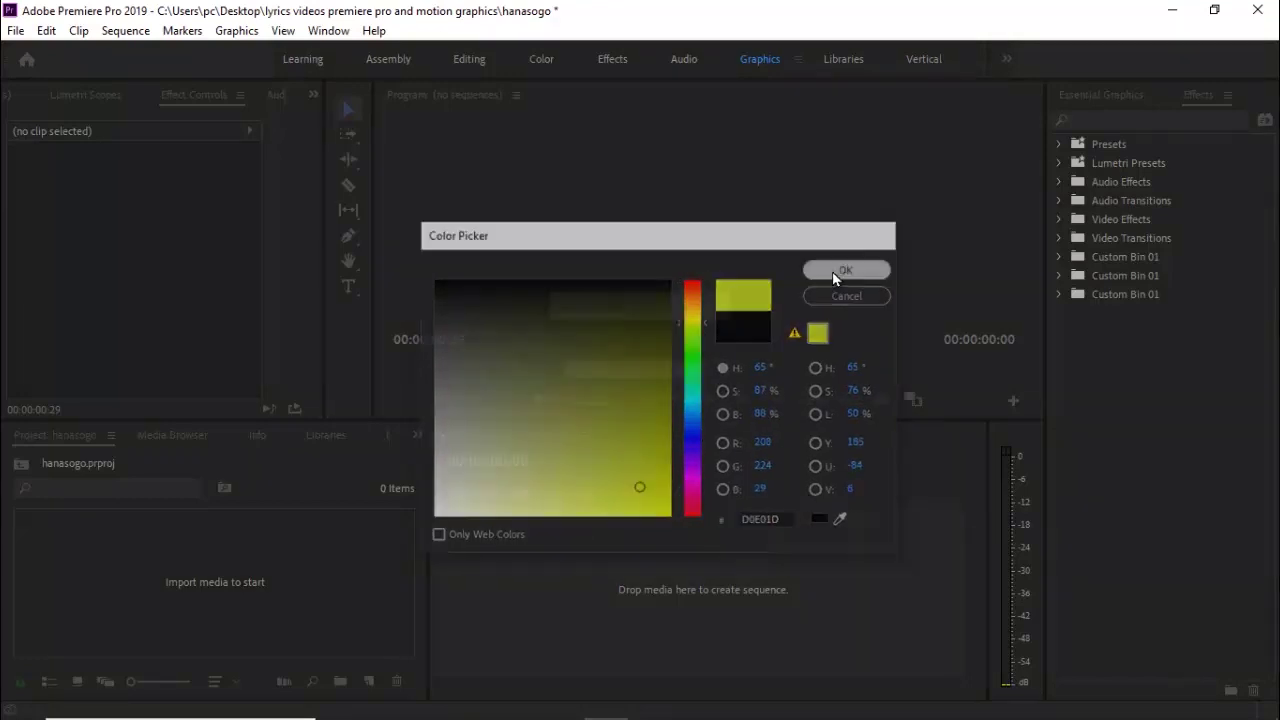
click(630, 399)
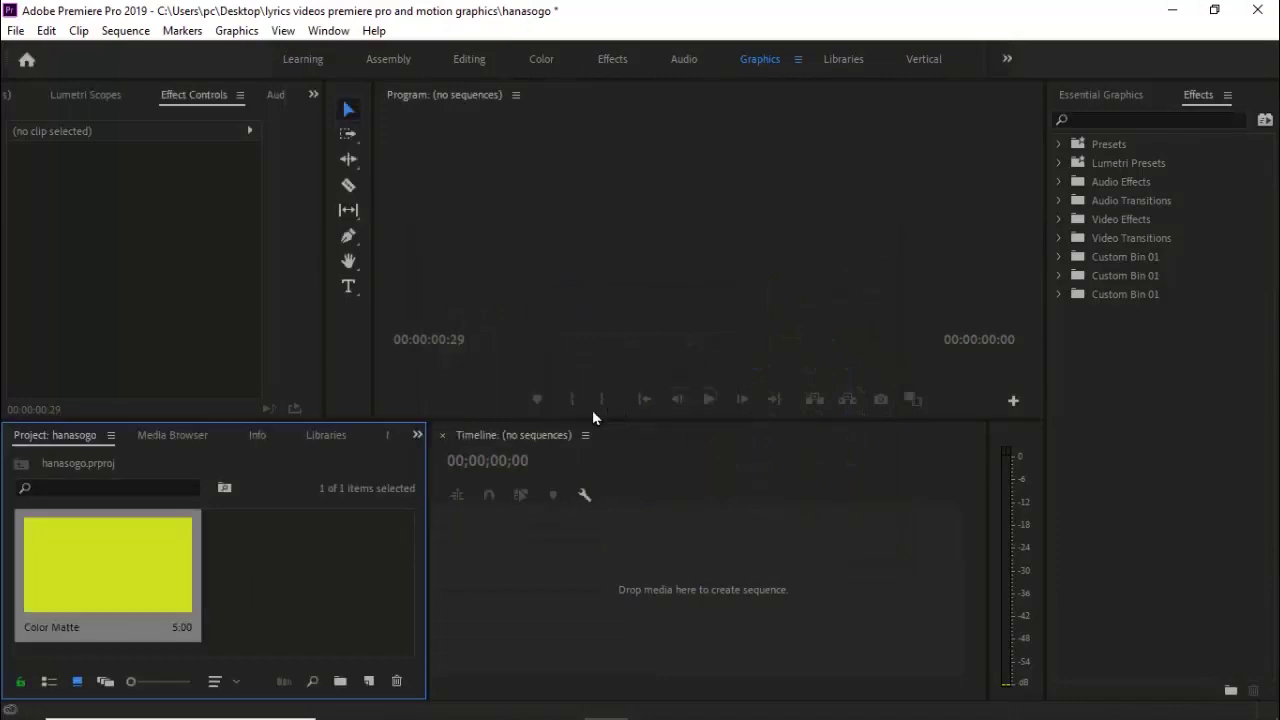
- Drag the matte into the timeline to make a Color Matte sequence, zoom in, and switch to Chrome
drag(73, 584, 397, 567)
drag(498, 600, 498, 600)
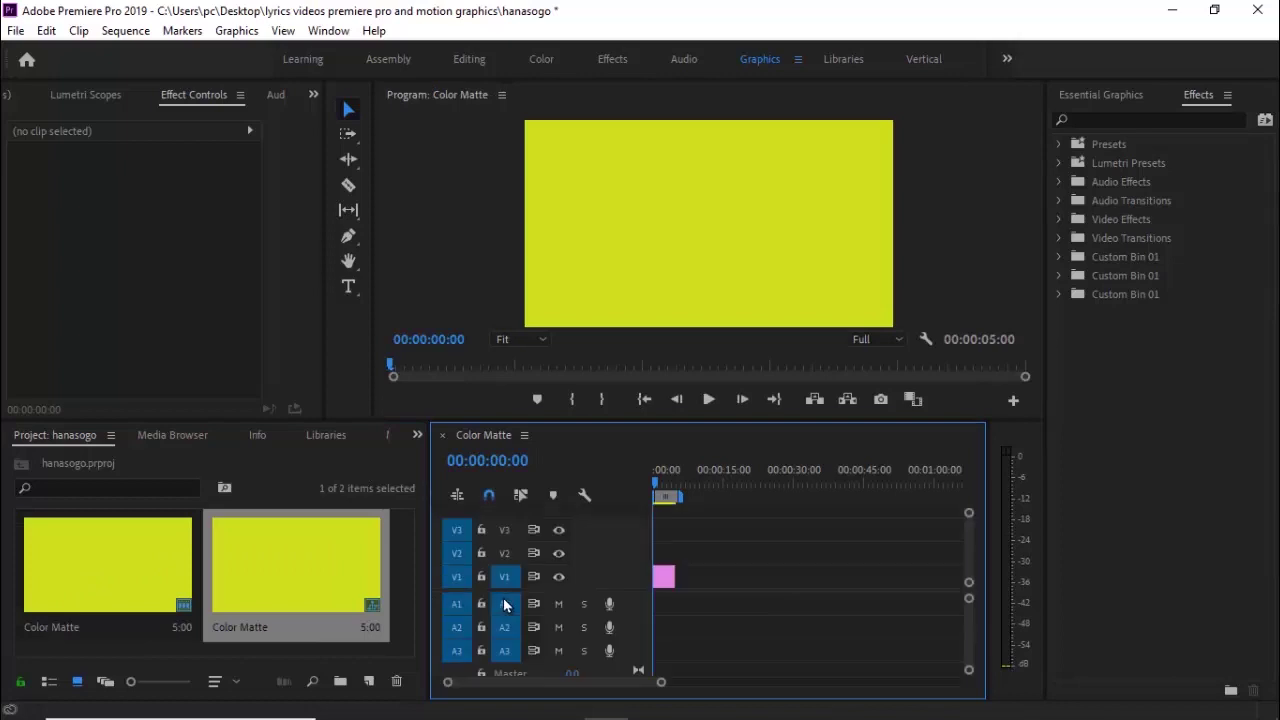
drag(661, 688, 596, 697)
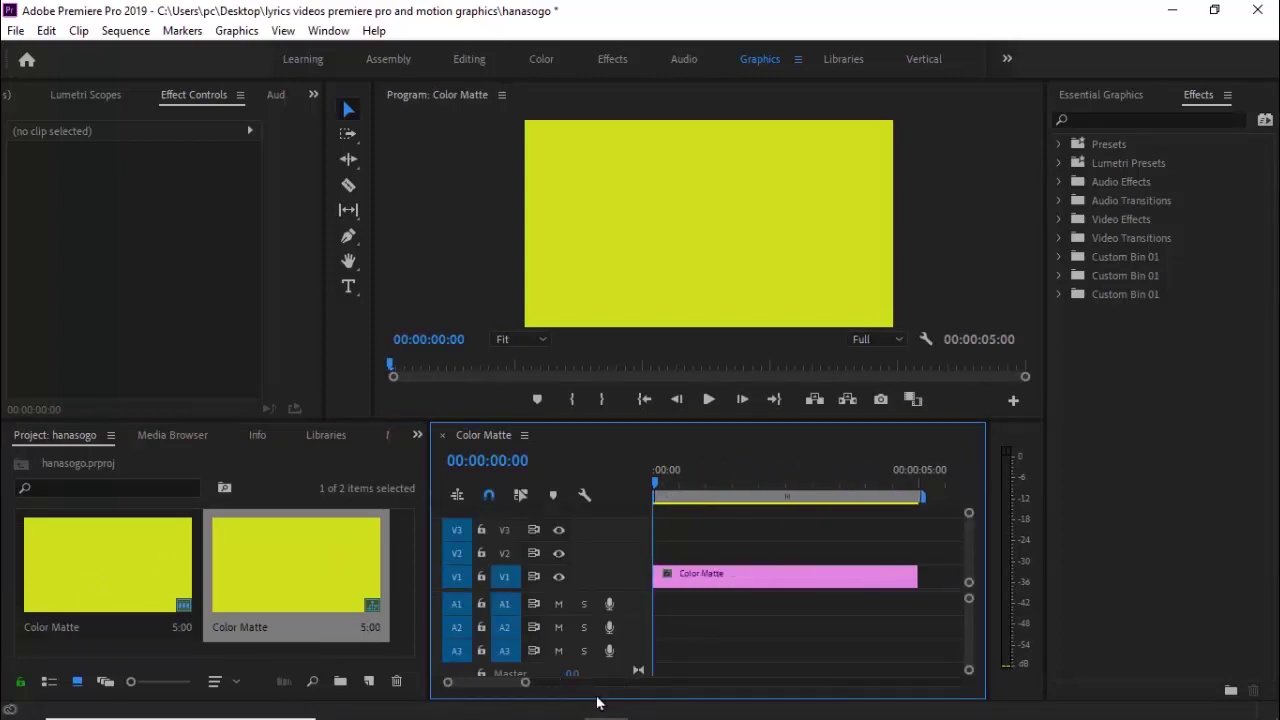
click(651, 600)
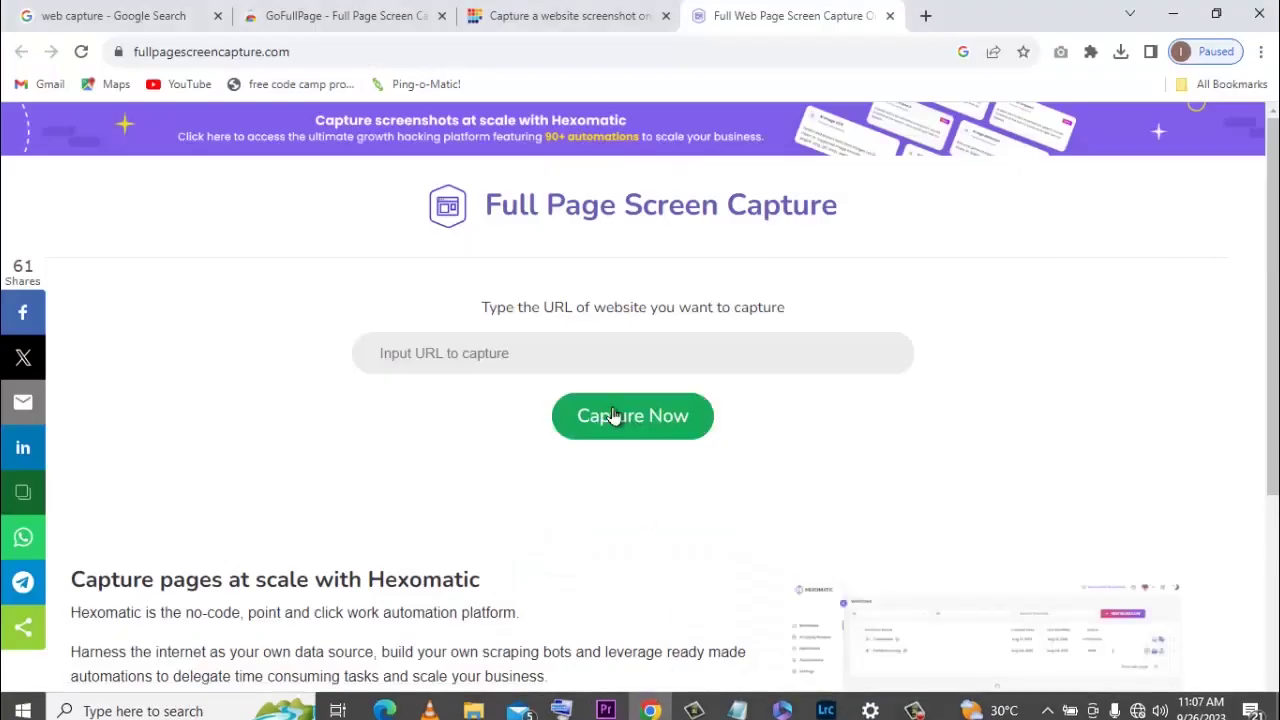
- Type the YouTube channel's URL into the capture site's address field, fixing a typo
click(584, 354)
text(https://www.yo)
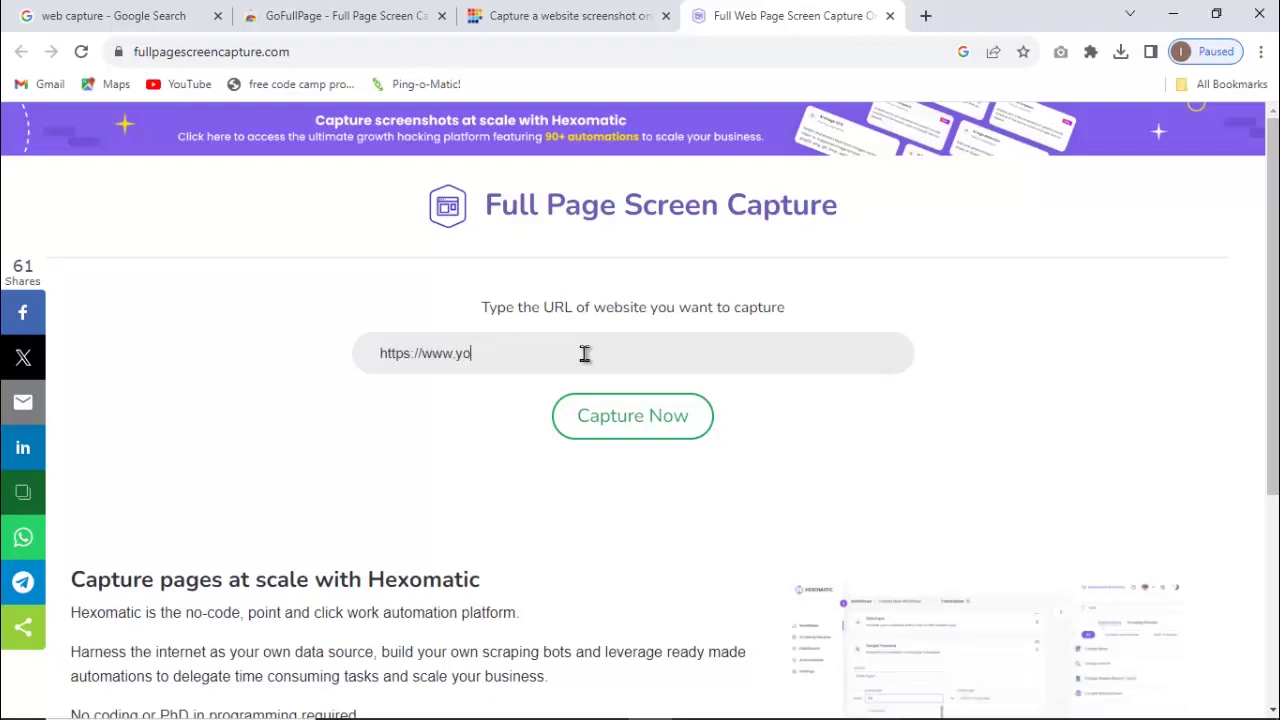
text(utube.com/A)
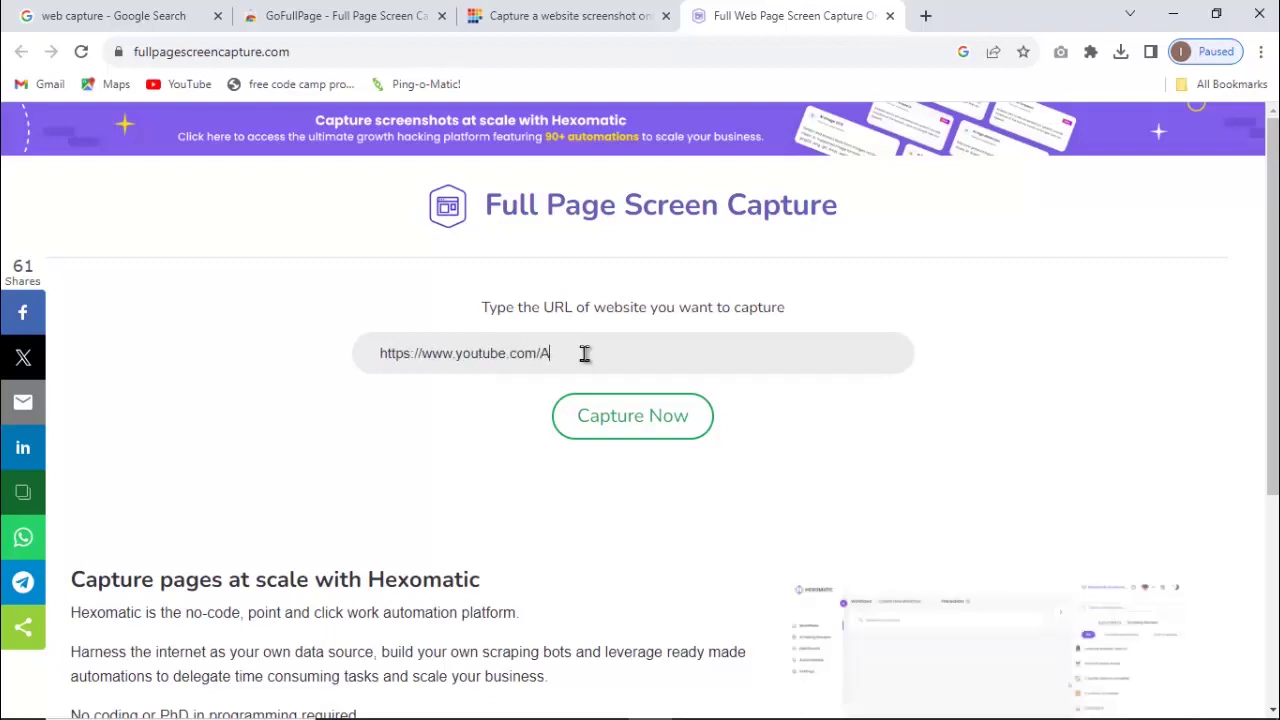
key(BackSpace)
text(@ivisualpro1)
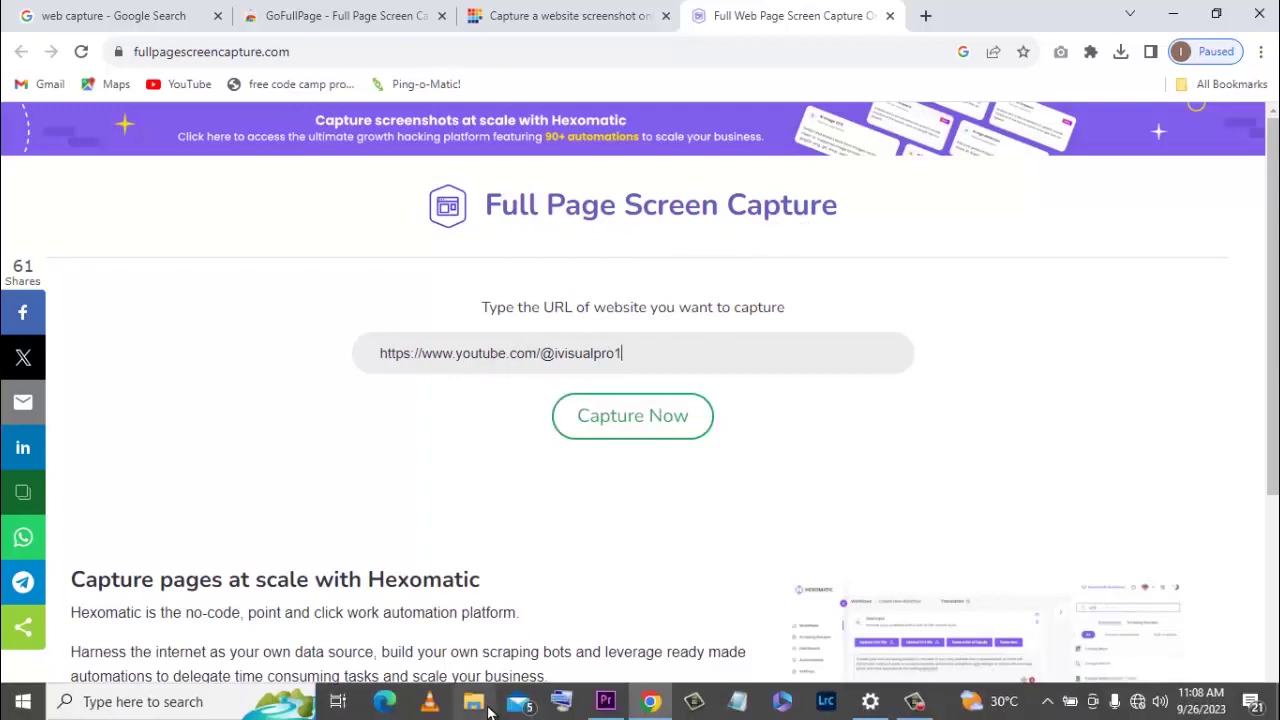
- Drag paint.jpg from the Downloads folder onto track V2 above the Color Matte
click(476, 704)
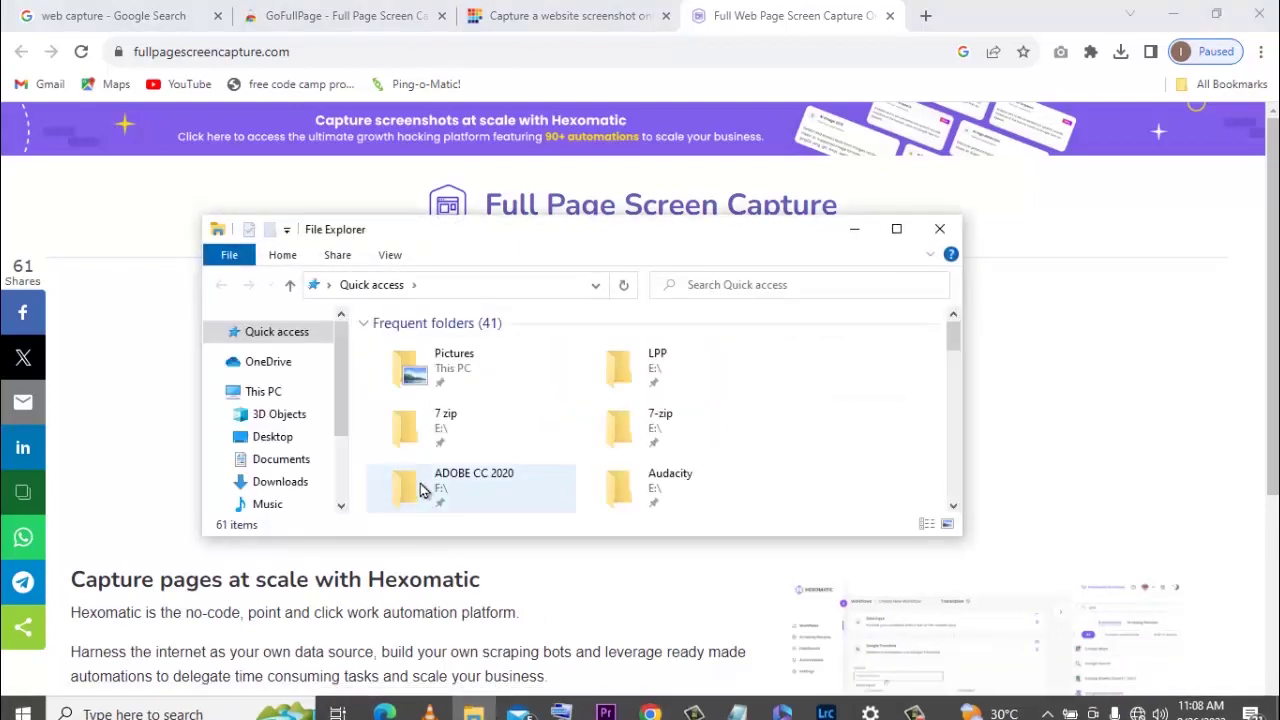
click(280, 482)
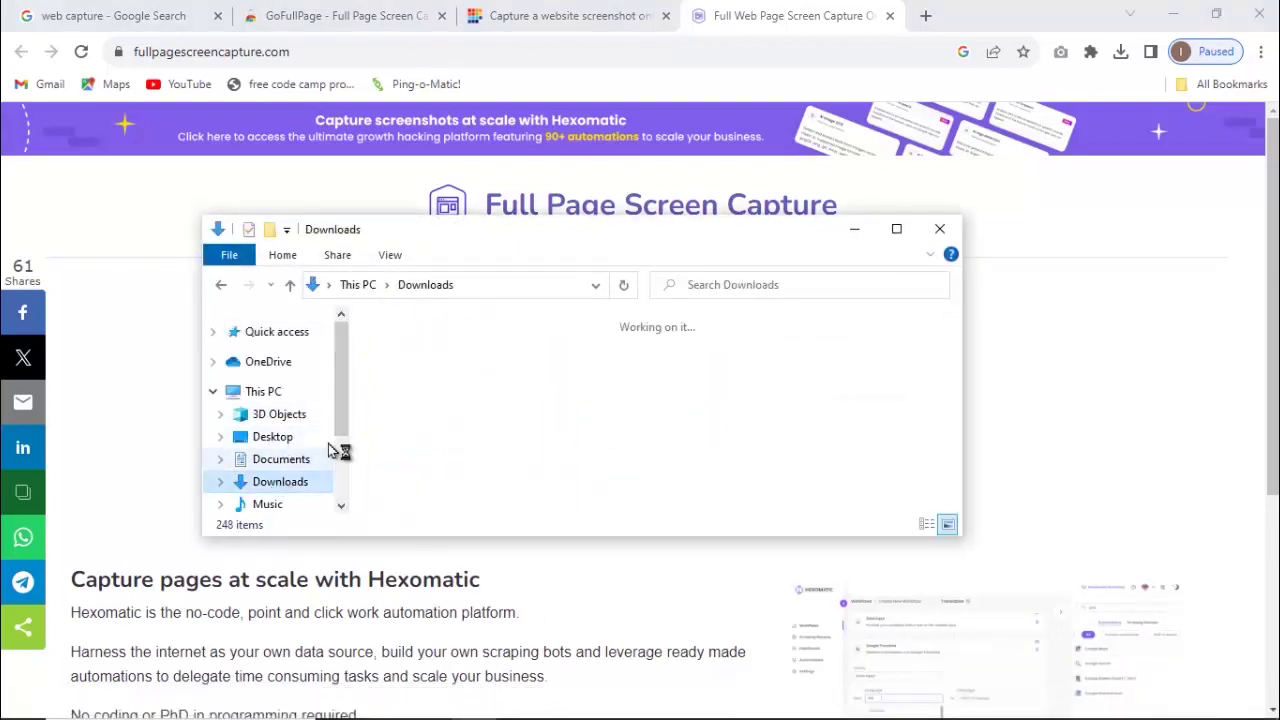
click(420, 378)
mouse_move(420, 378)
mouse_down()
mouse_move(535, 700)
mouse_move(590, 708)
mouse_move(575, 700)
mouse_move(668, 566)
mouse_move(654, 542)
mouse_move(642, 548)
mouse_up()
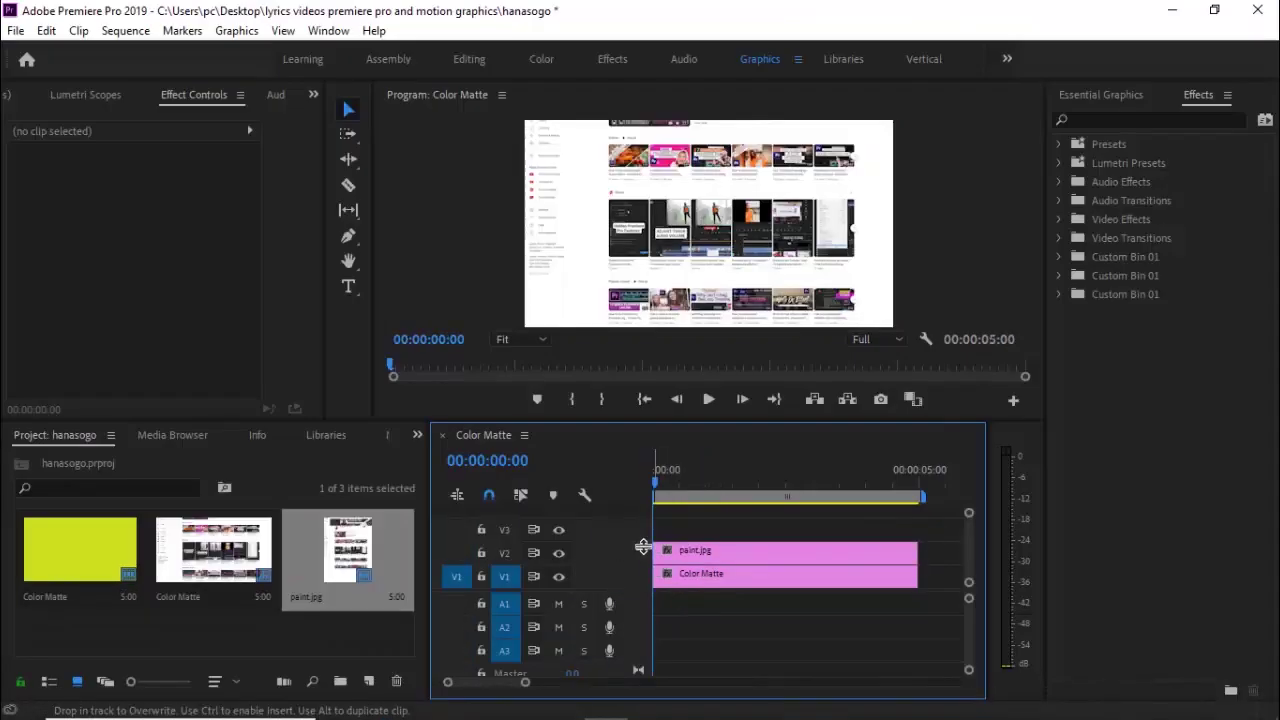
- Nest the paint.jpg clip as Nested Sequence 02
right_click(688, 556)
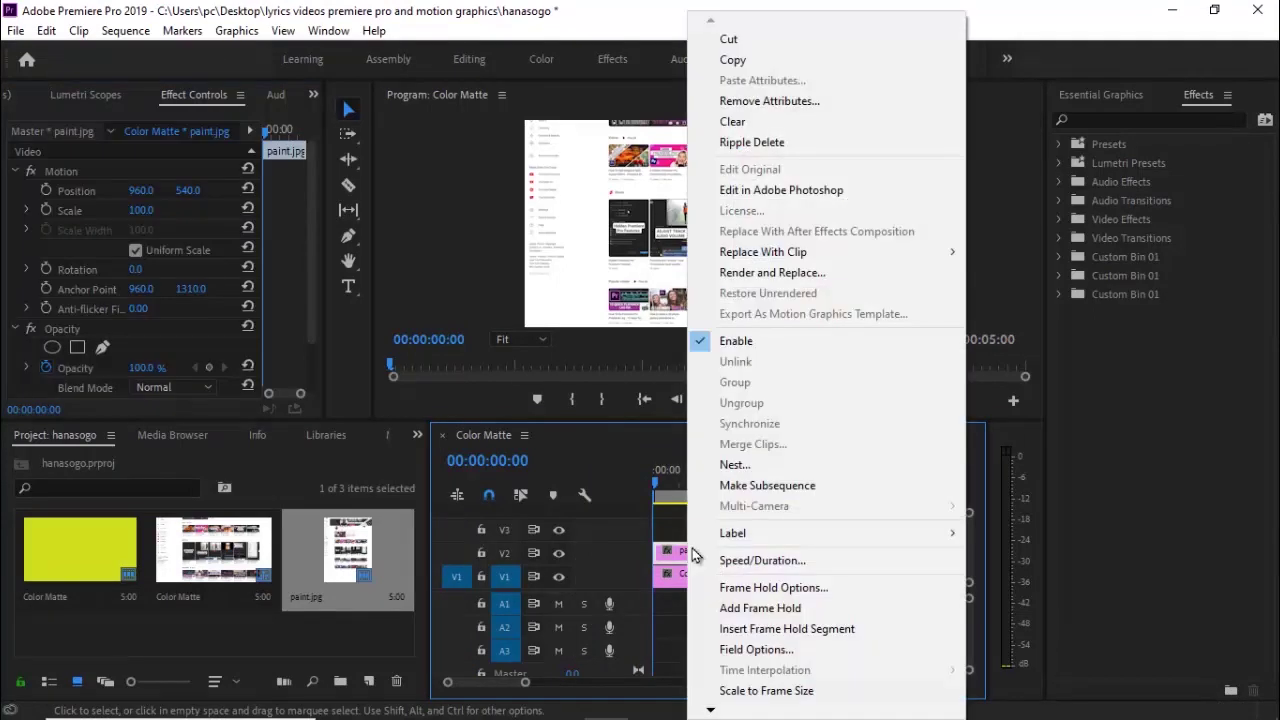
click(739, 469)
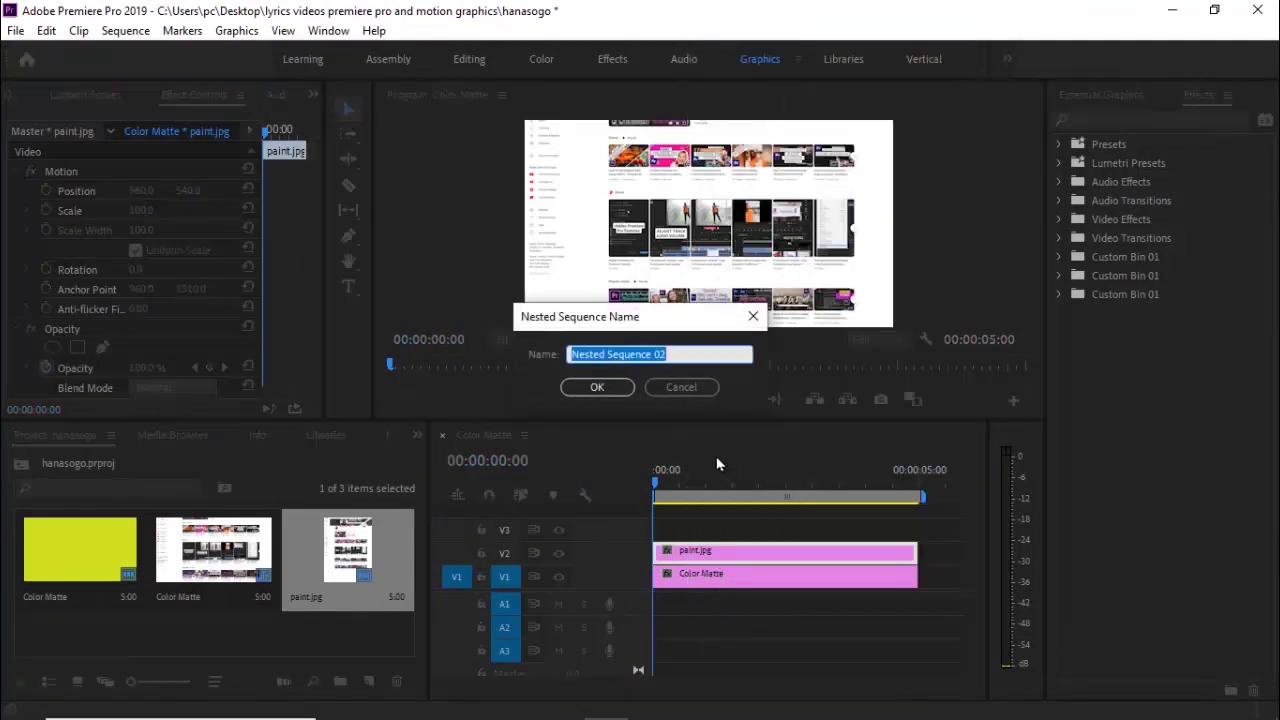
click(616, 388)
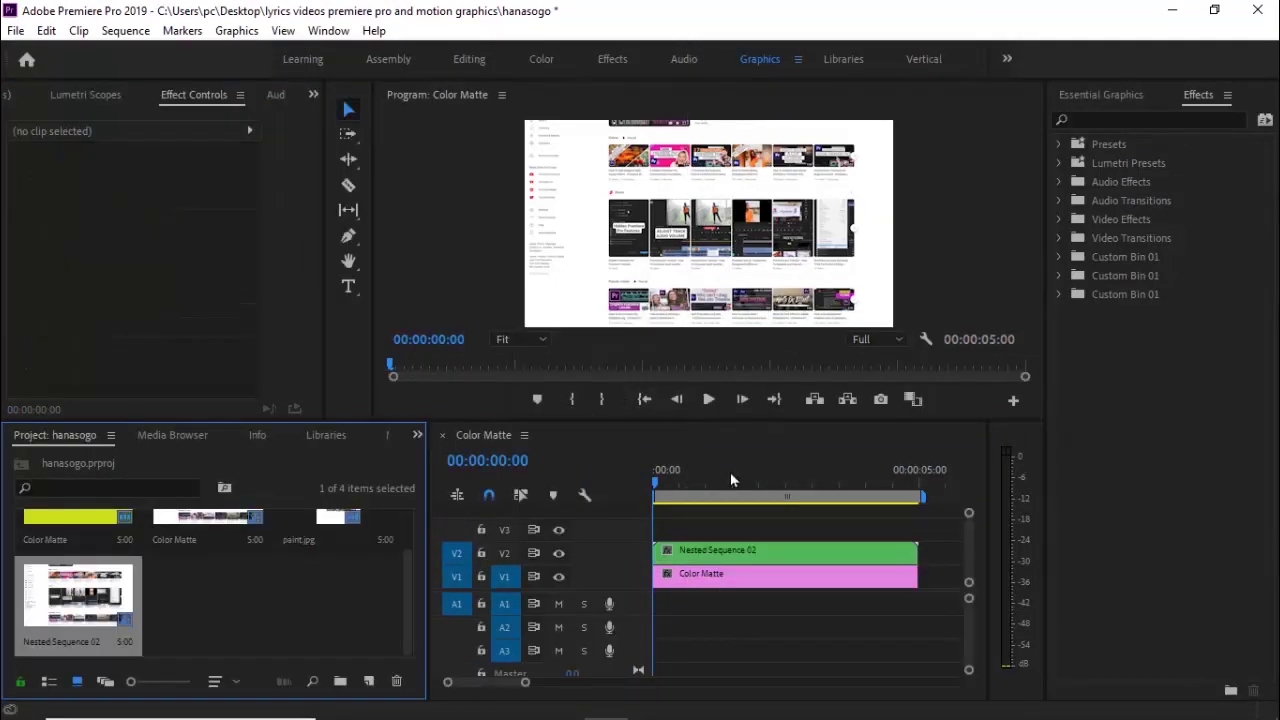
- Inside Nested Sequence 02, set paint.jpg Position/Anchor Y to 1310, then return to Color Matte
double_click(752, 550)
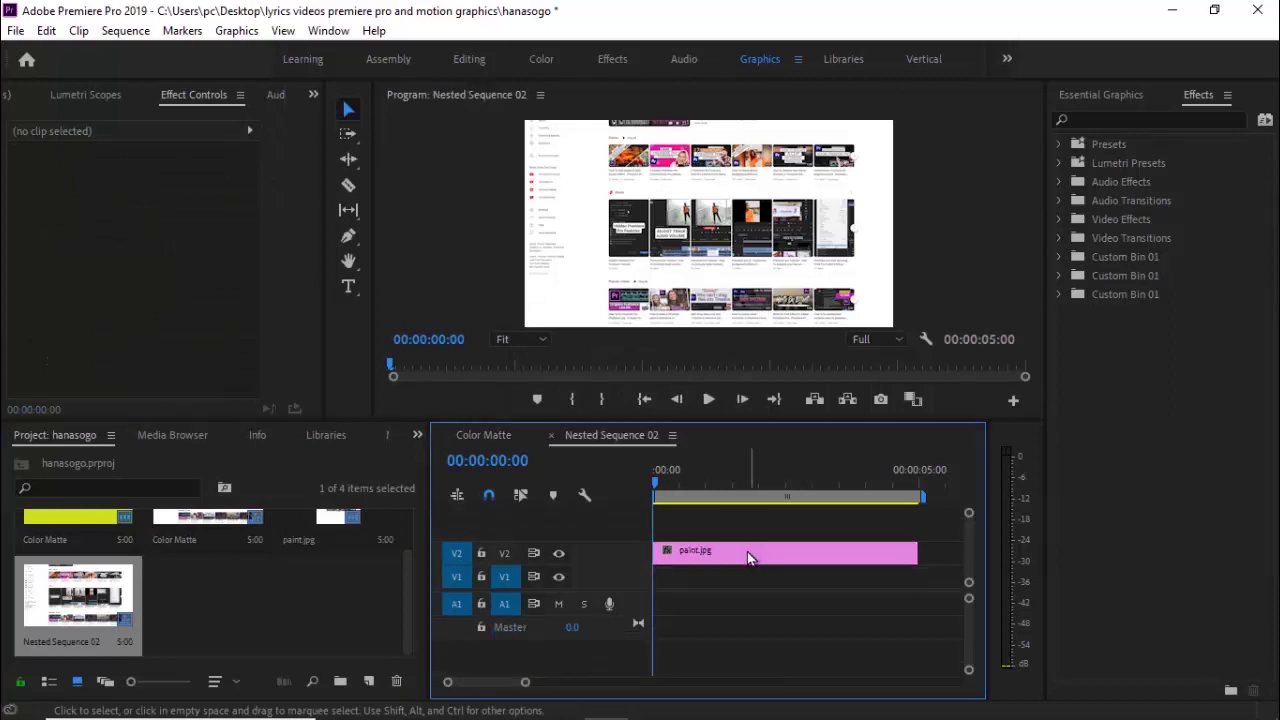
click(747, 553)
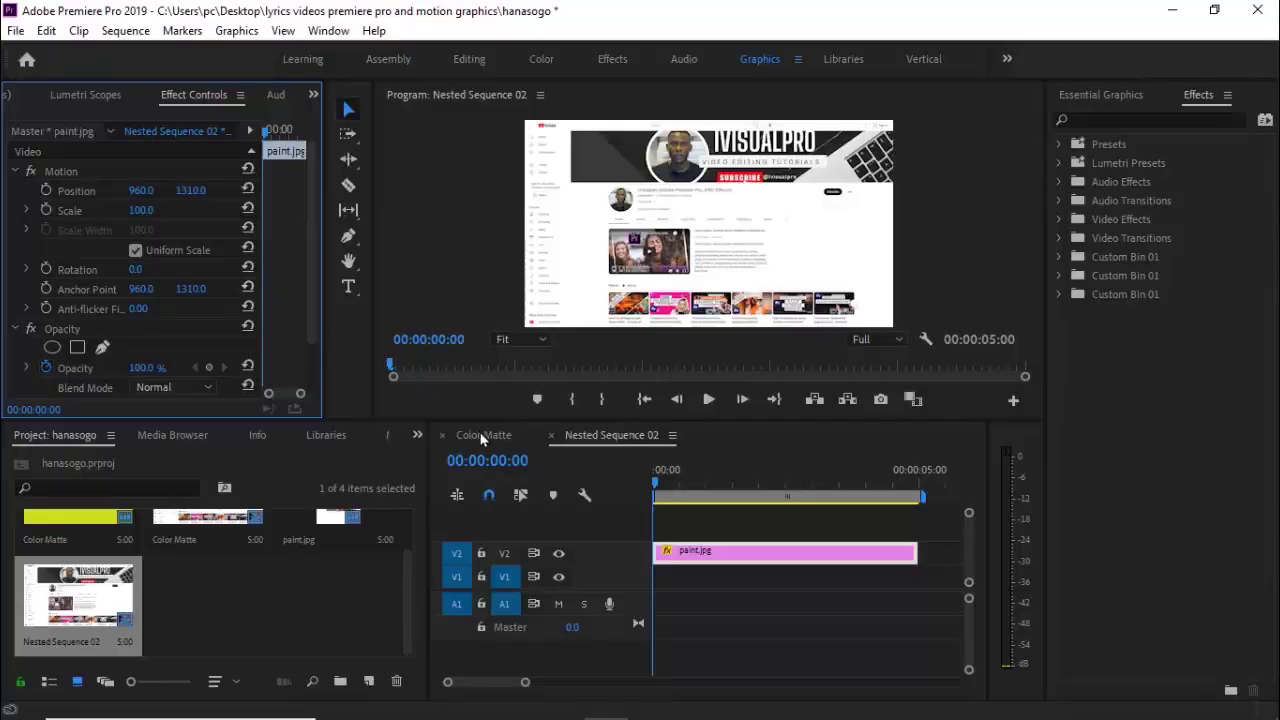
click(483, 436)
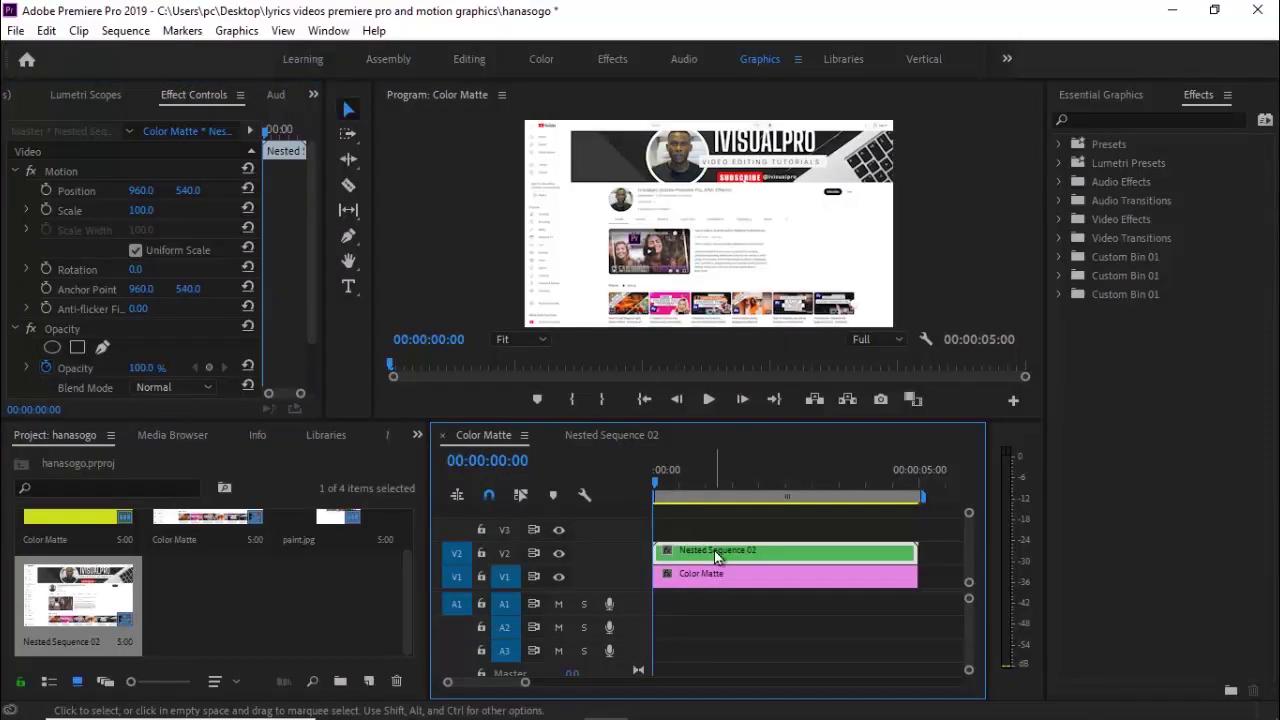
- Duplicate the nested clip onto V3 and scale both copies to 50%
drag(714, 550, 715, 537)
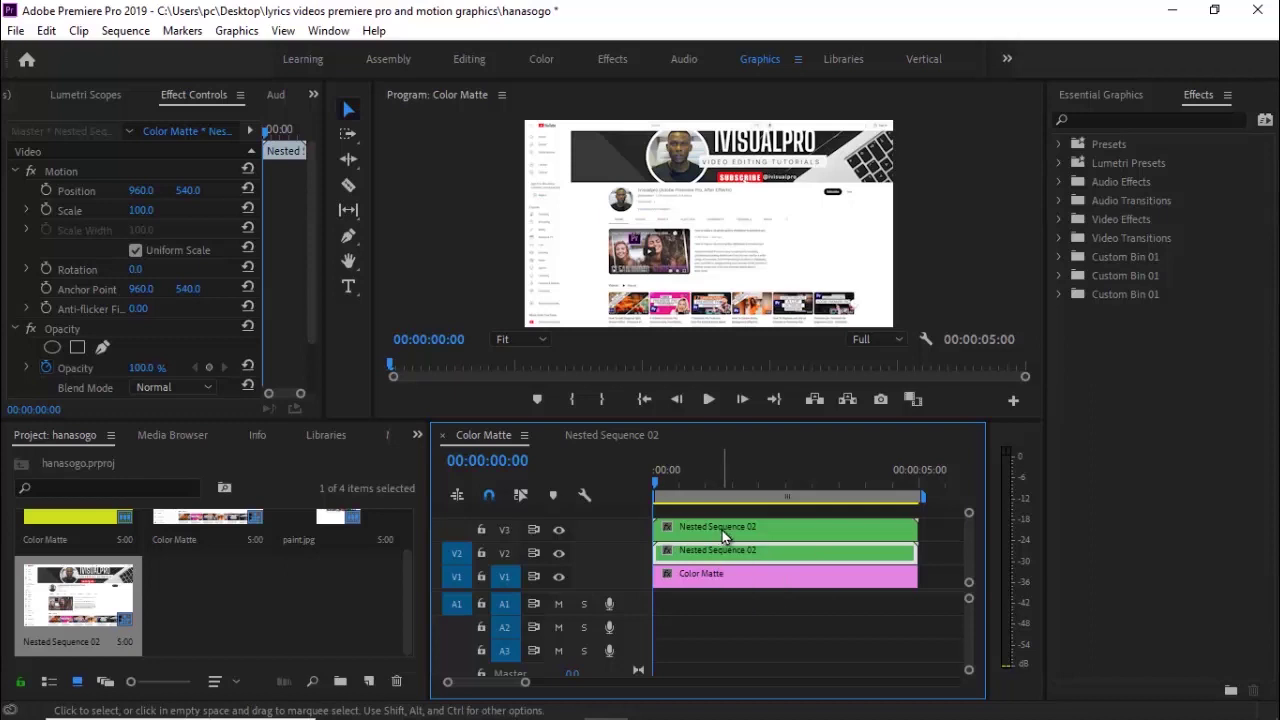
click(722, 530)
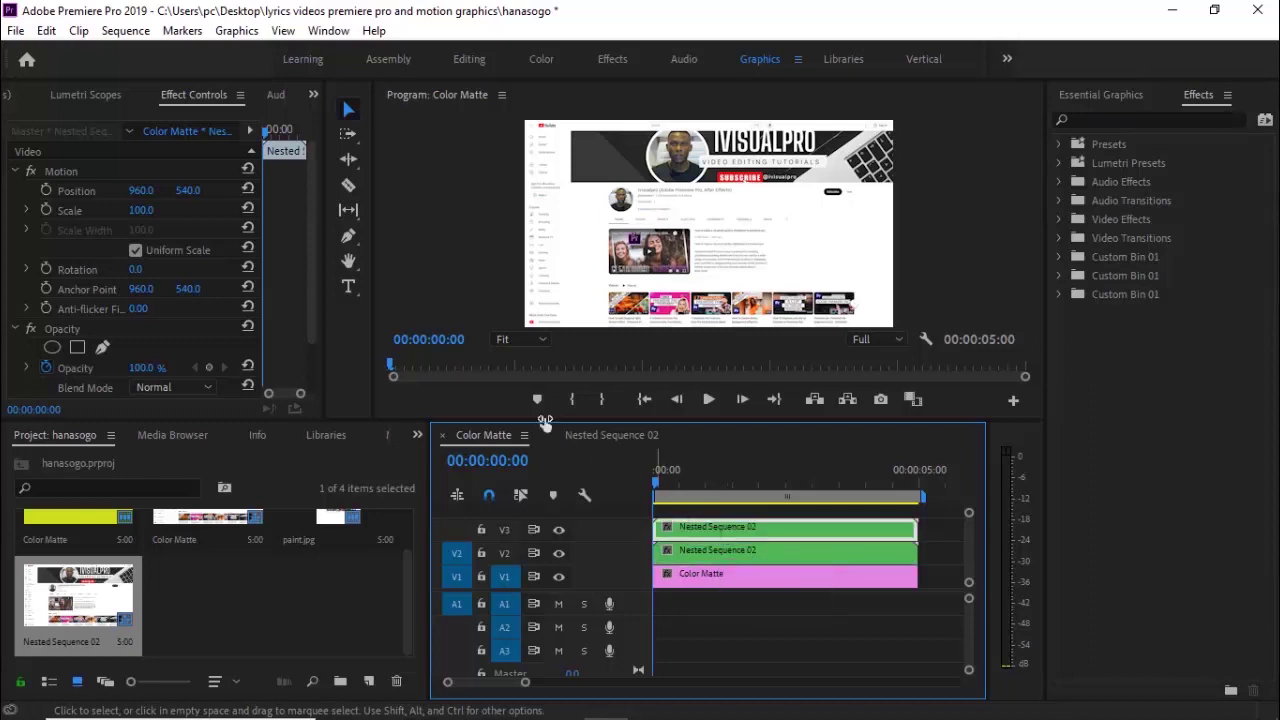
click(141, 210)
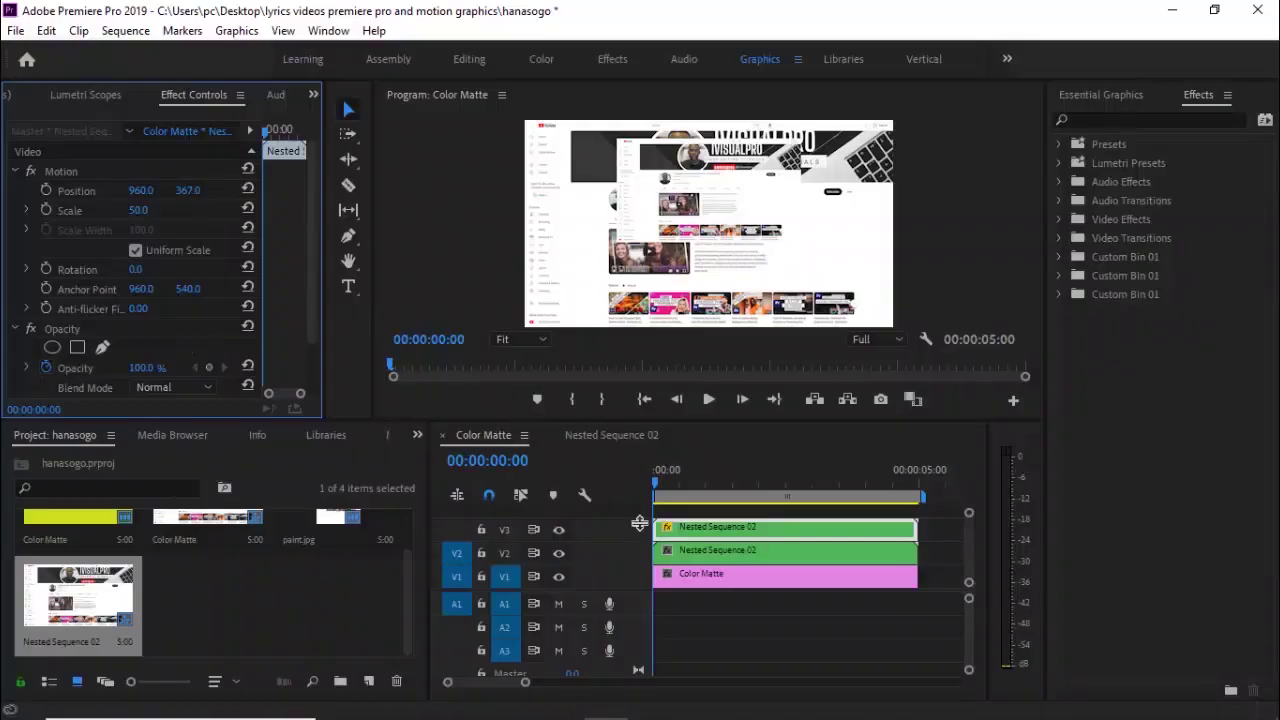
click(685, 553)
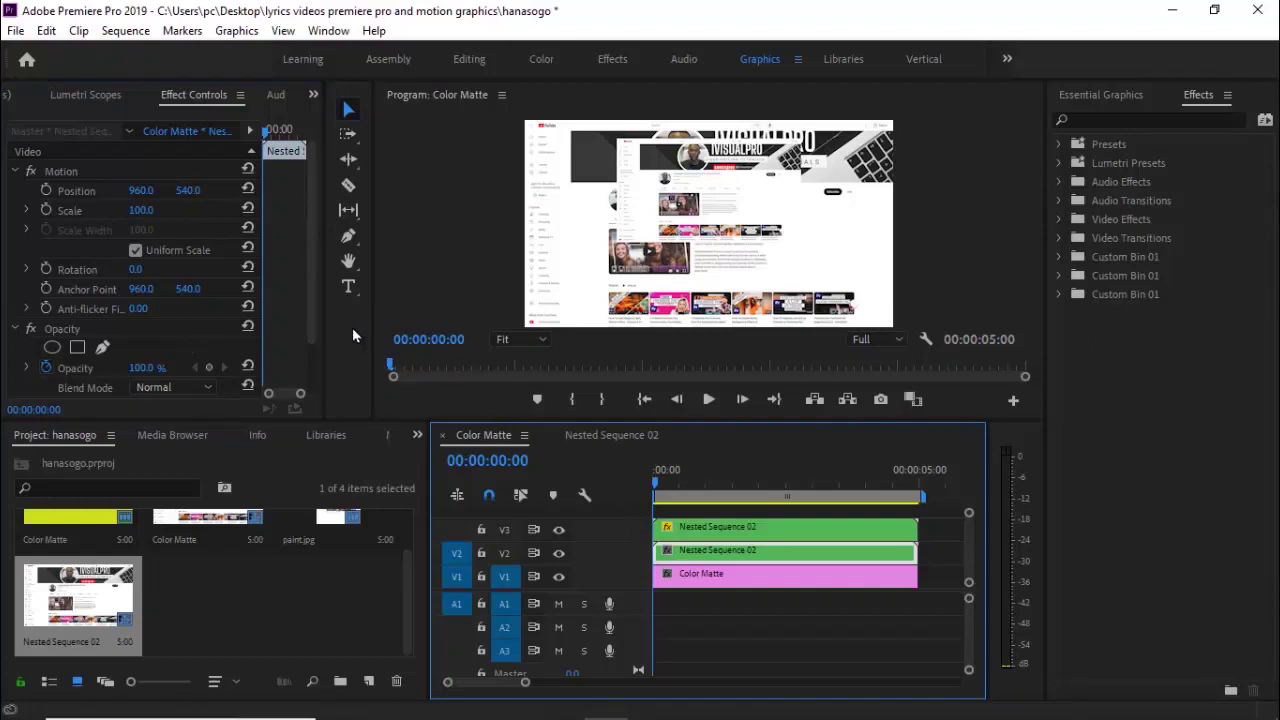
click(141, 210)
text(50)
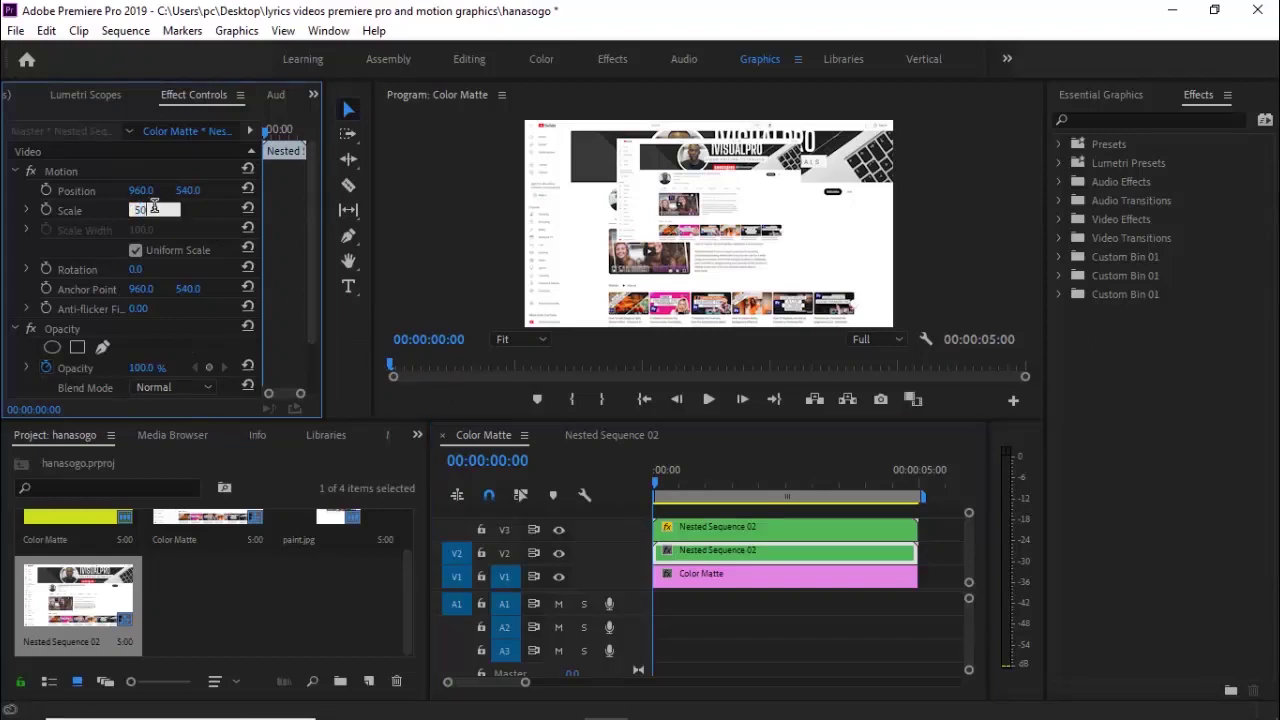
key(Return)
- Apply Transform to the lower copy and set Scale Height to -100 to flip it
click(1063, 121)
text(transf)
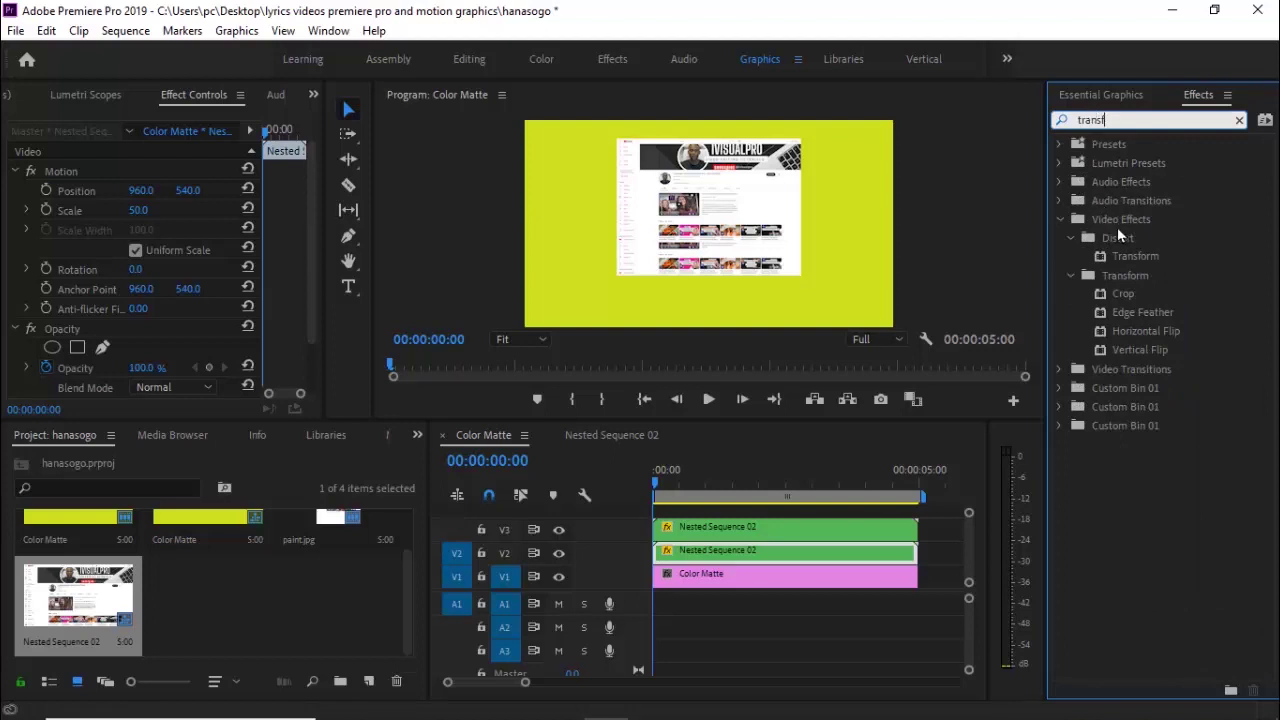
drag(1135, 262, 751, 560)
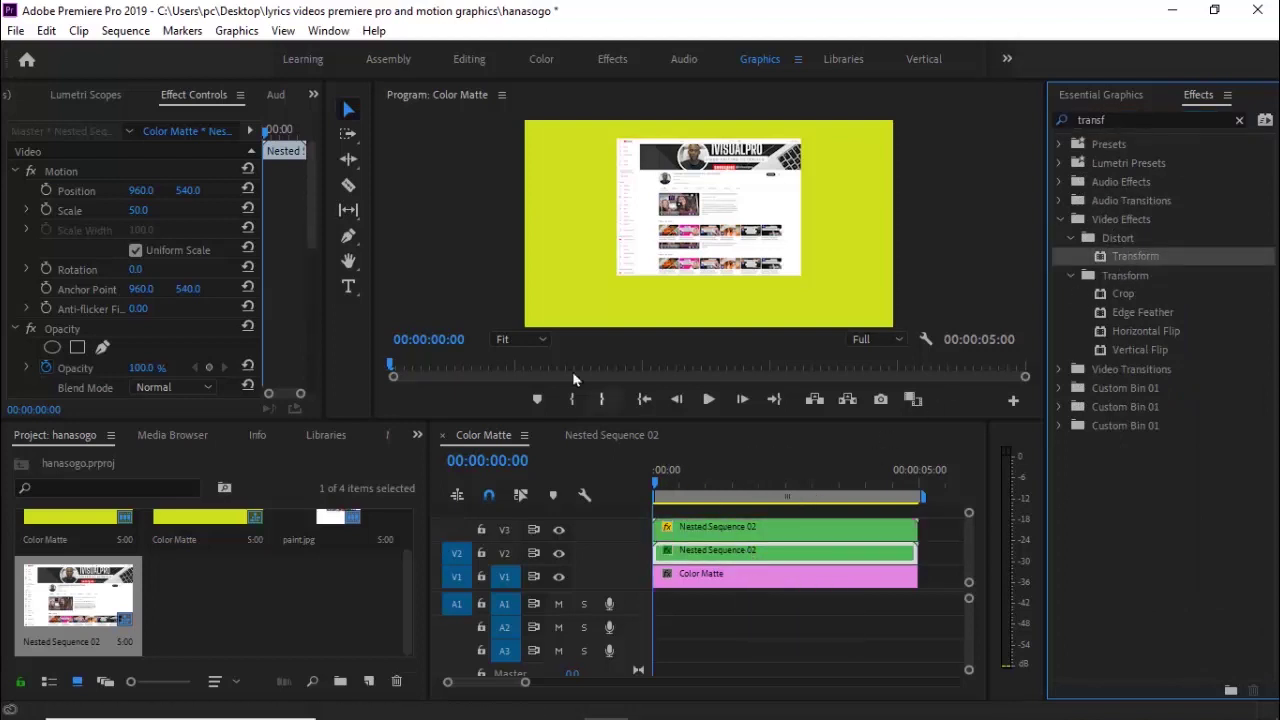
click(314, 230)
scroll(314, 230, down, 5)
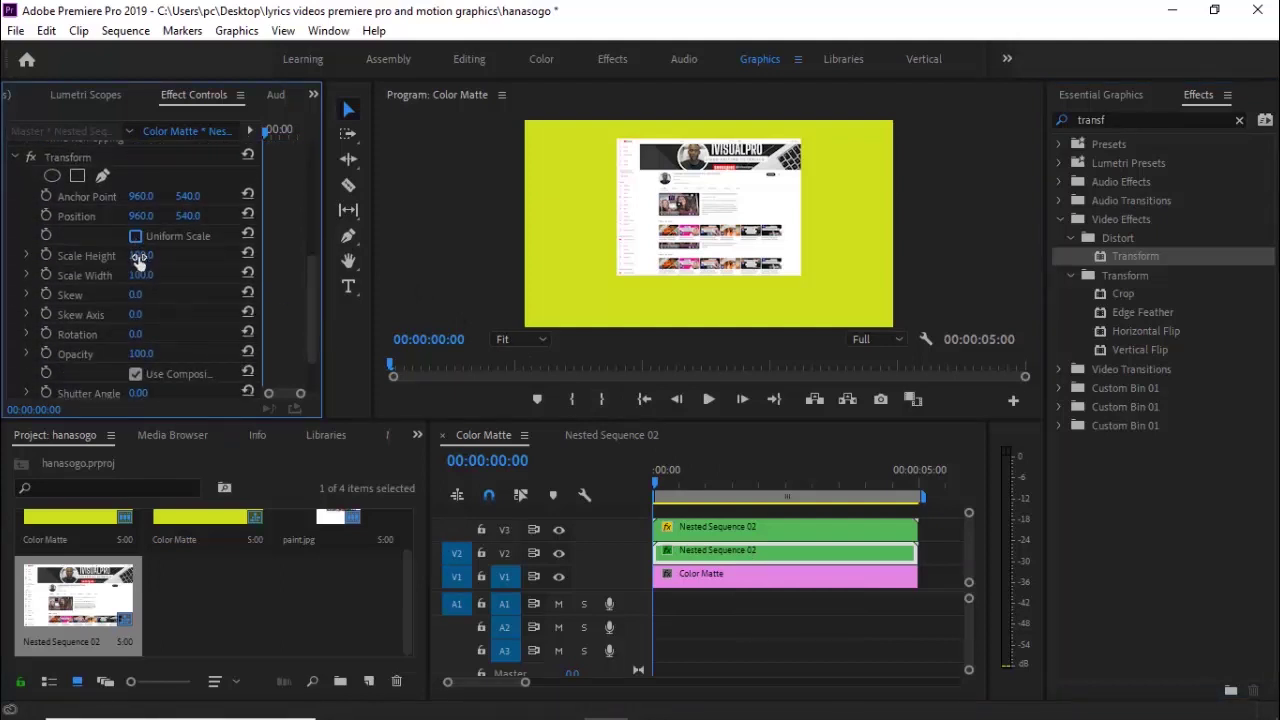
click(141, 257)
text(-)
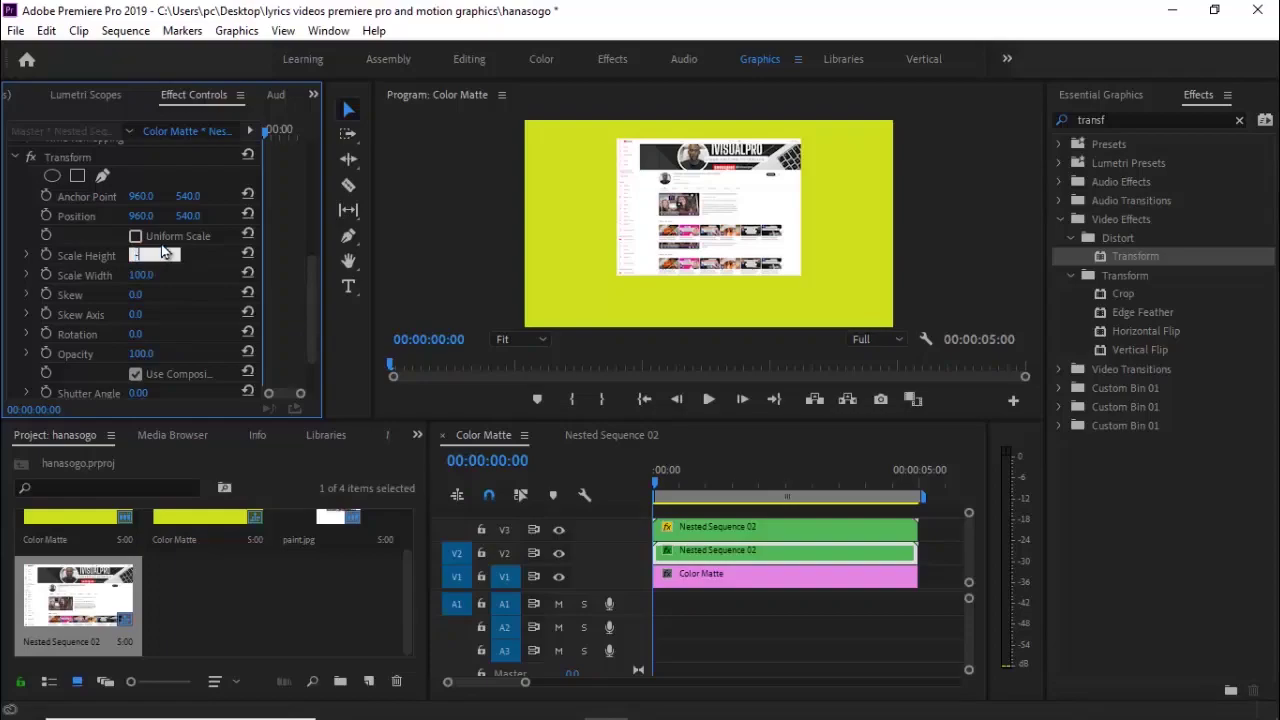
text(1)
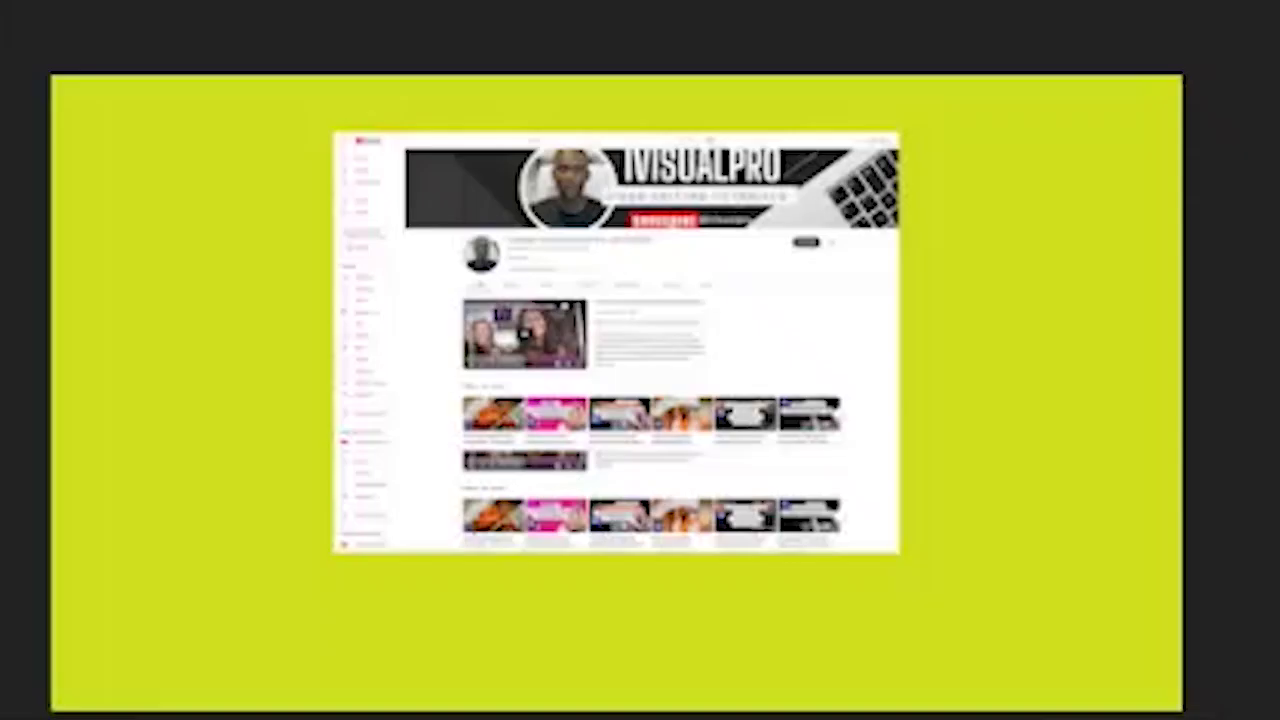
key(Return)
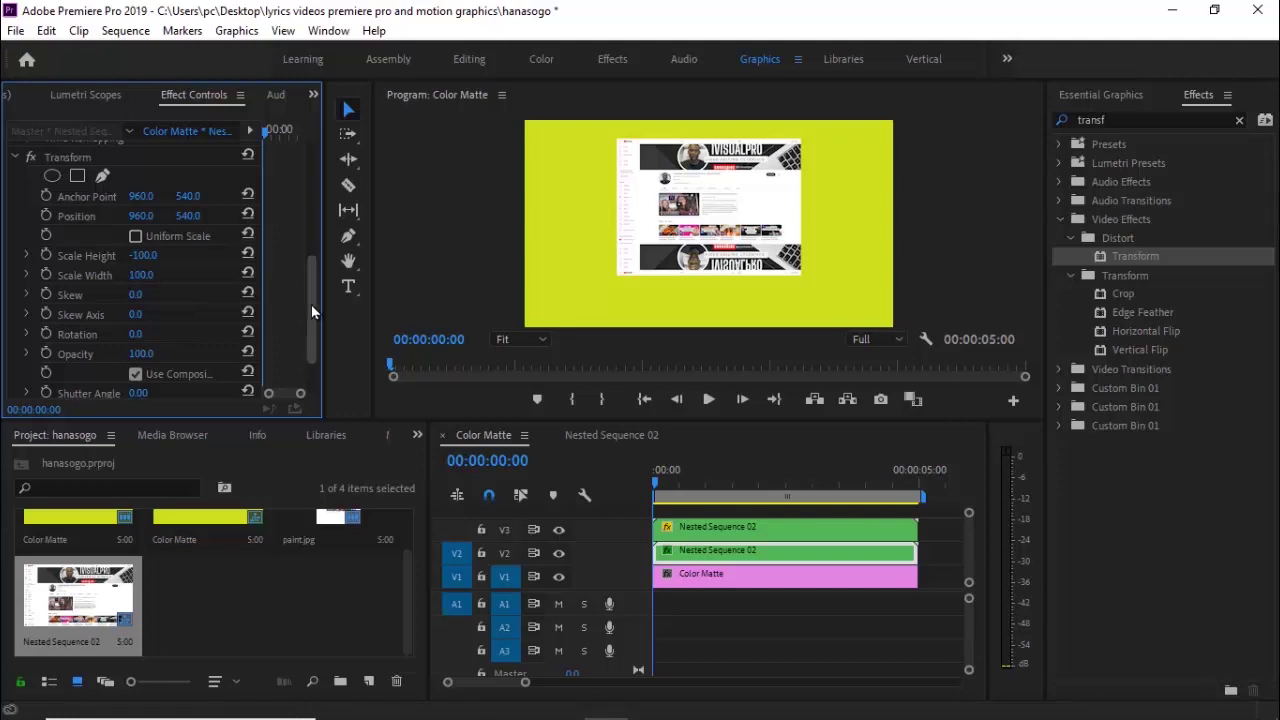
- Move the flipped copy to Position Y 771 below the original and begin adjusting its opacity
drag(311, 304, 321, 179)
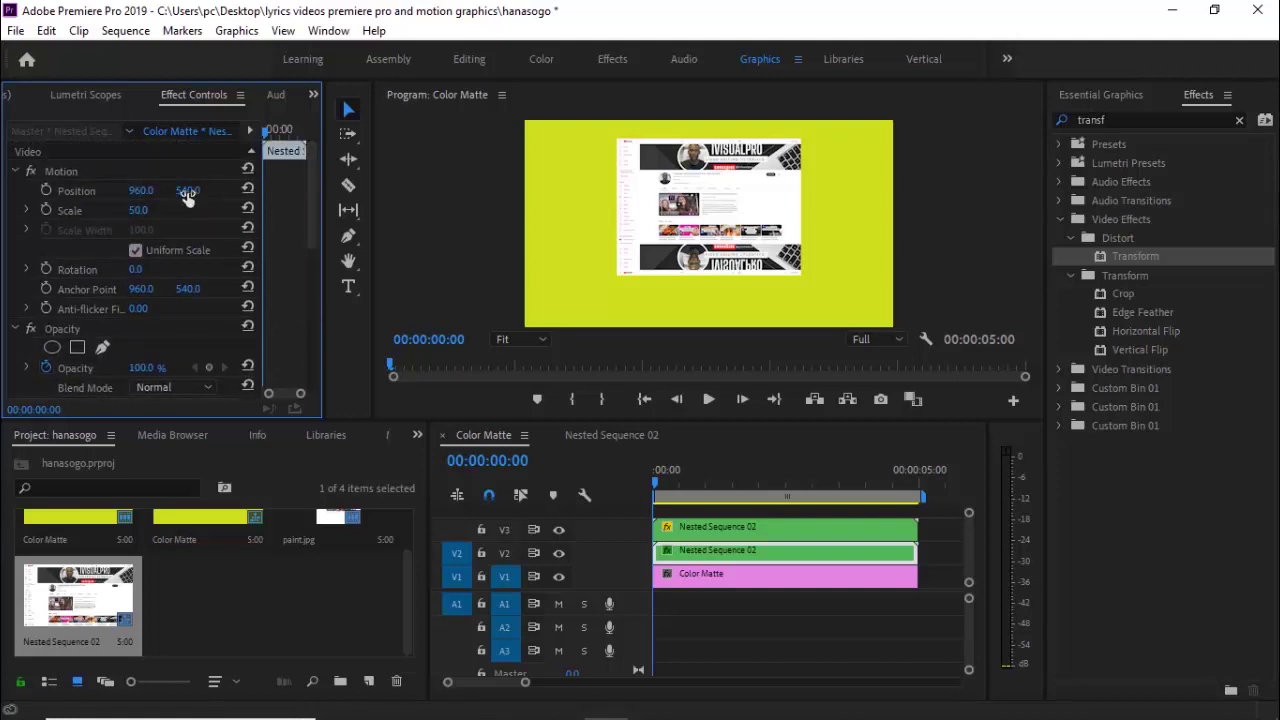
key(space)
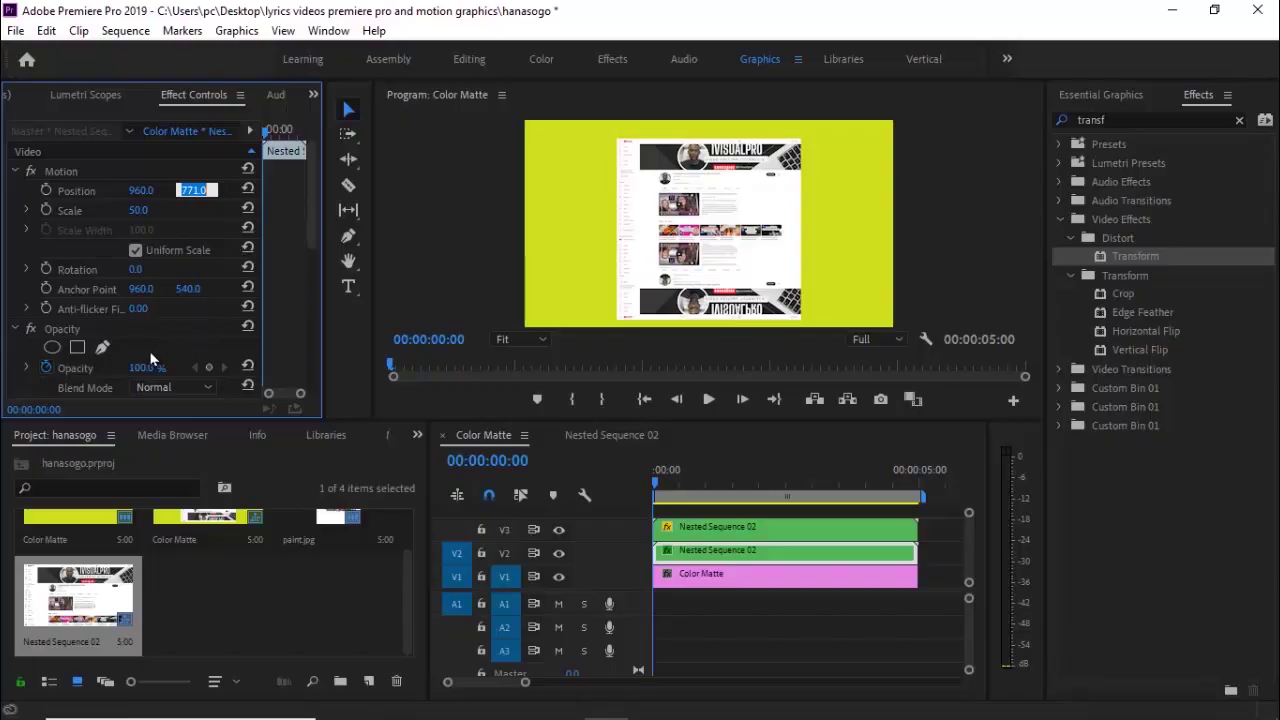
click(145, 368)
- Set the reflection's opacity to 40% and apply a Linear Wipe to it
key(Return)
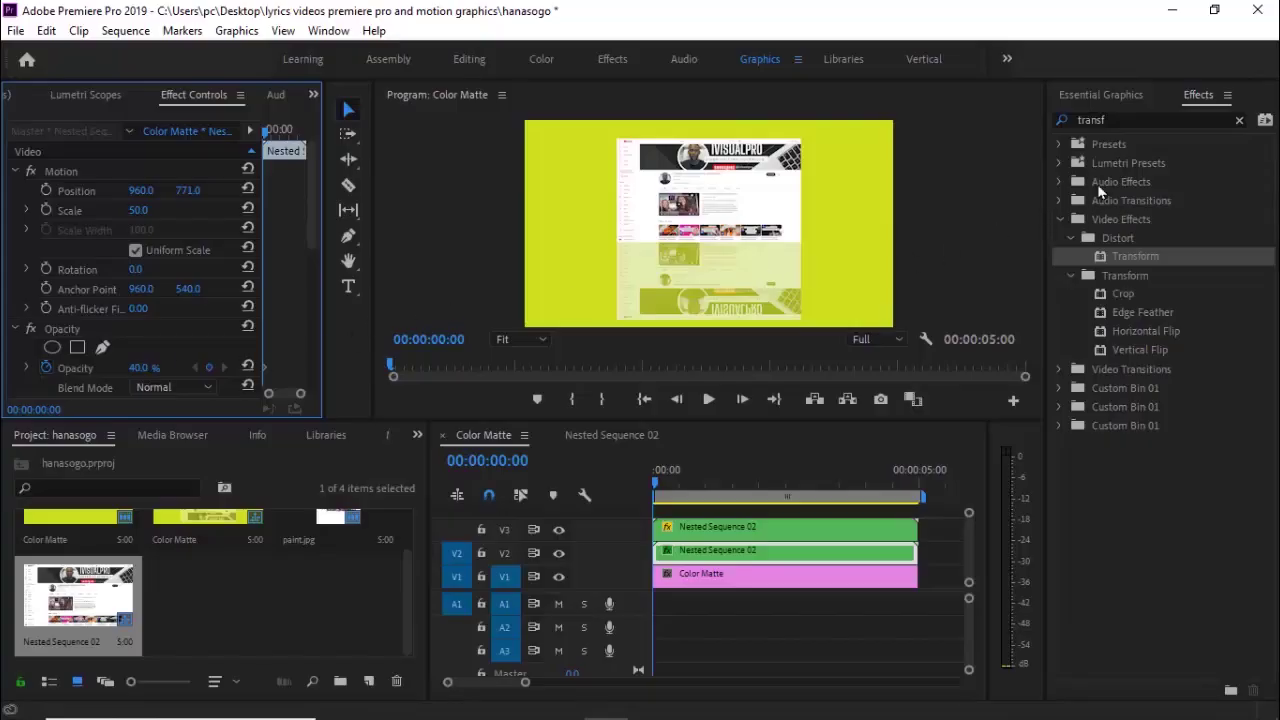
drag(1118, 119, 1062, 121)
text(linear)
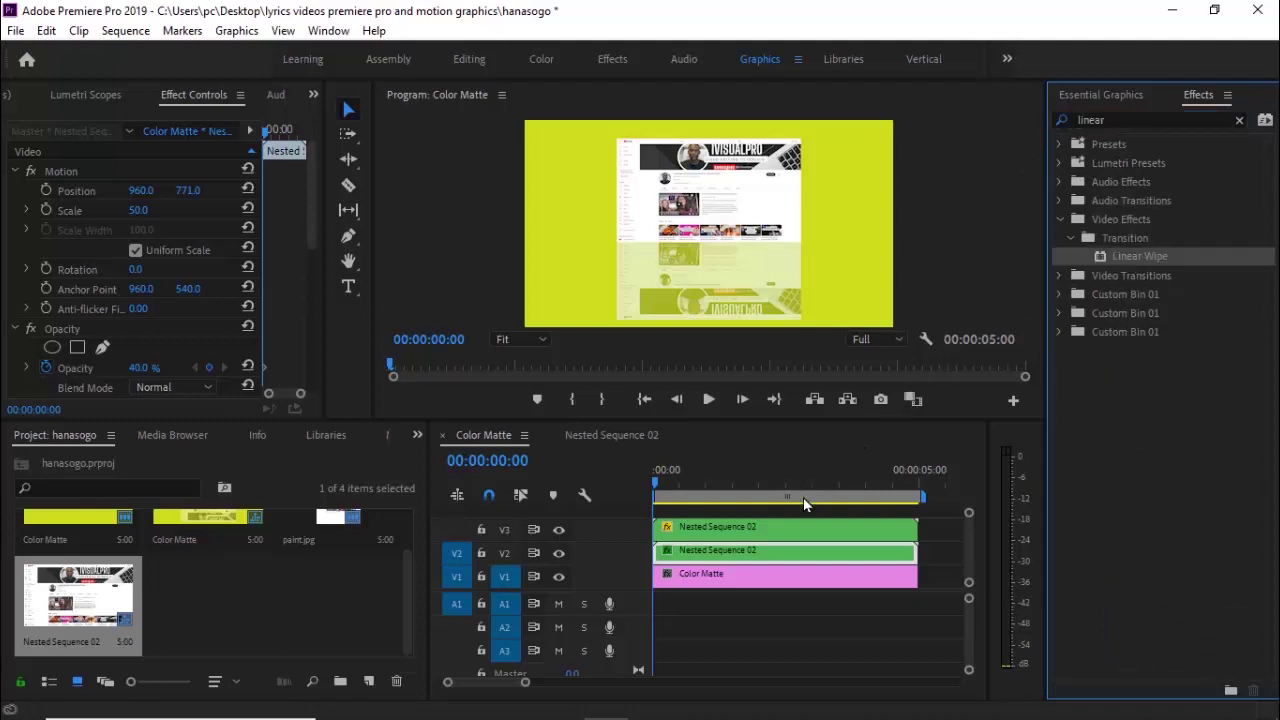
click(770, 551)
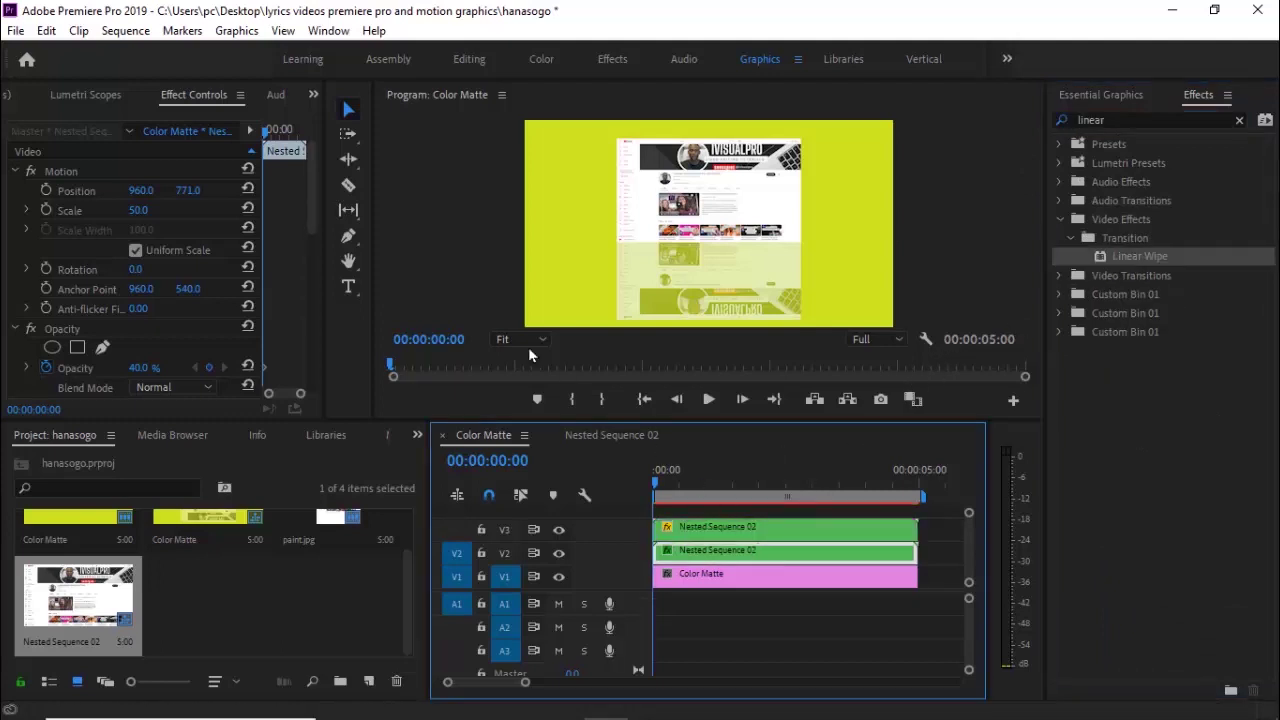
drag(312, 188, 326, 323)
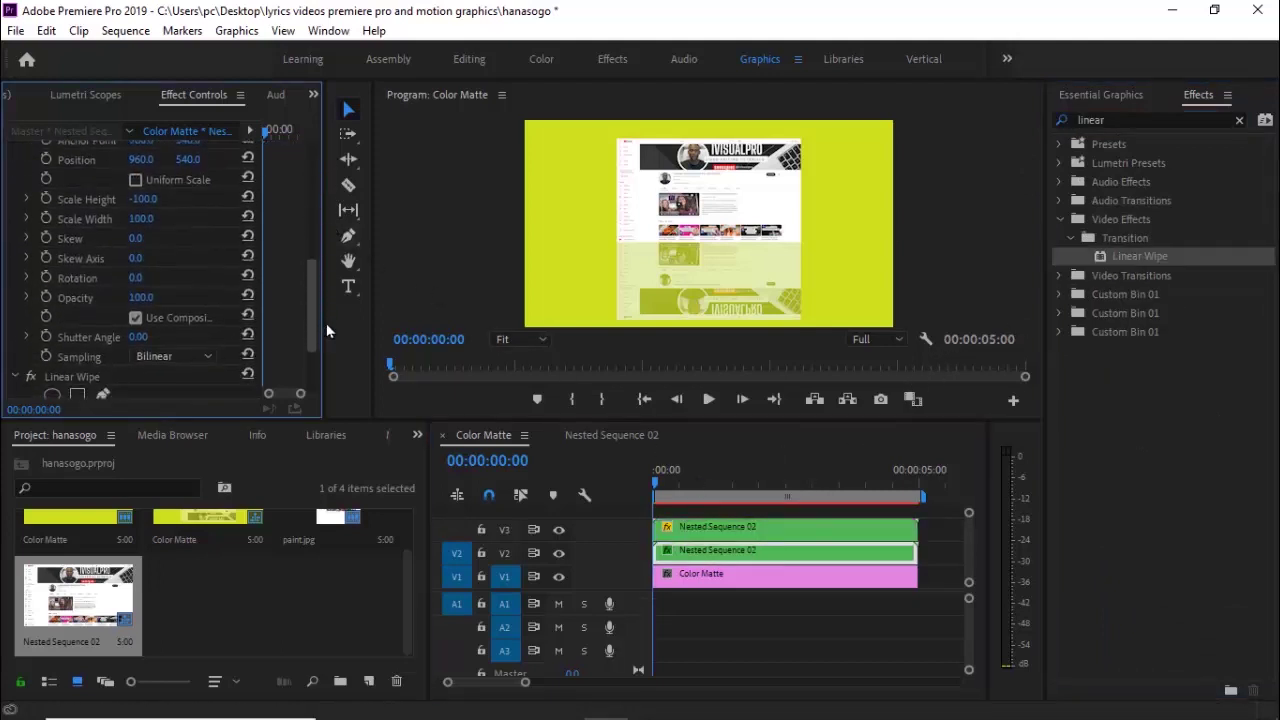
- Set Linear Wipe Transition Completion to 50% and Wipe Angle to 0°
click(148, 319)
text(50)
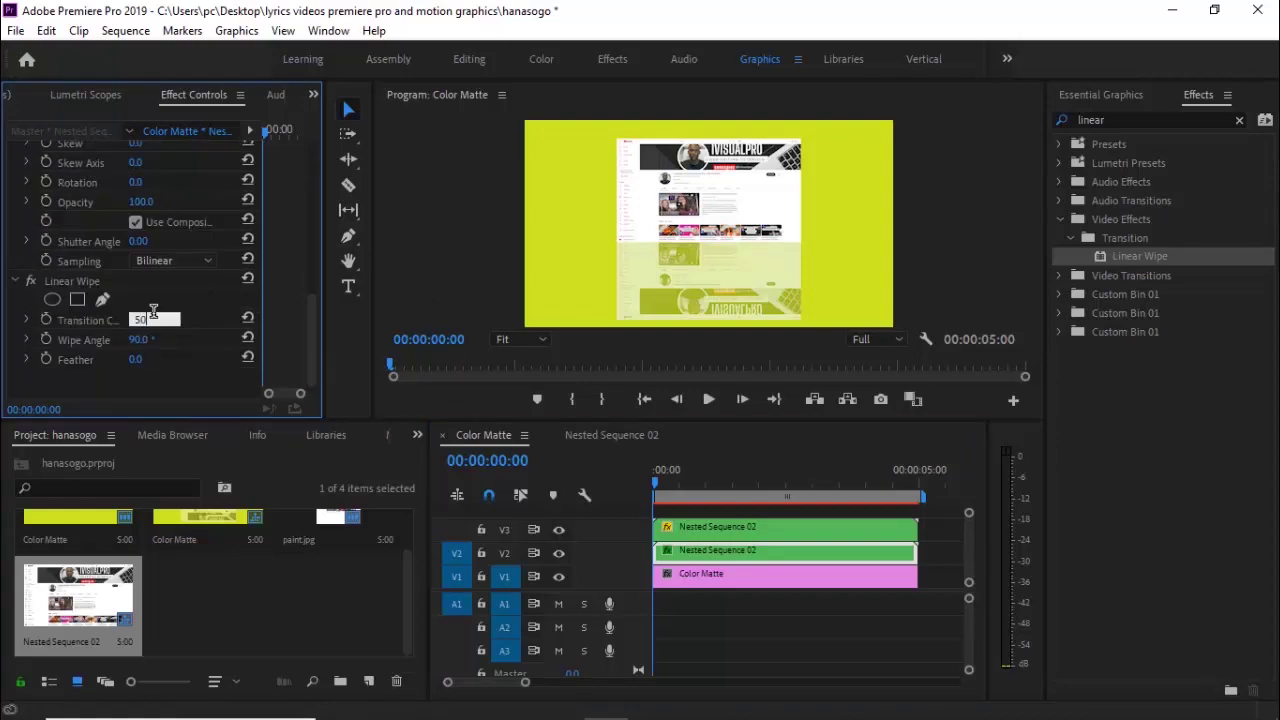
key(Return)
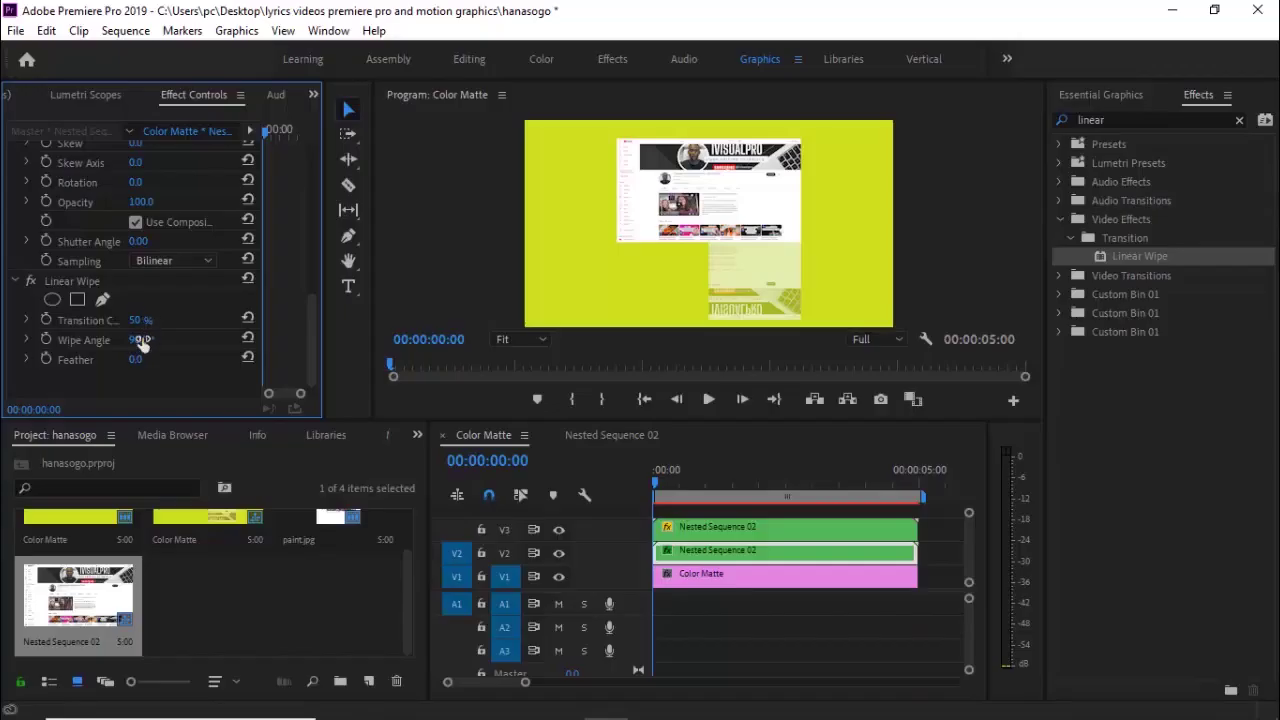
click(141, 340)
text(0)
key(Return)
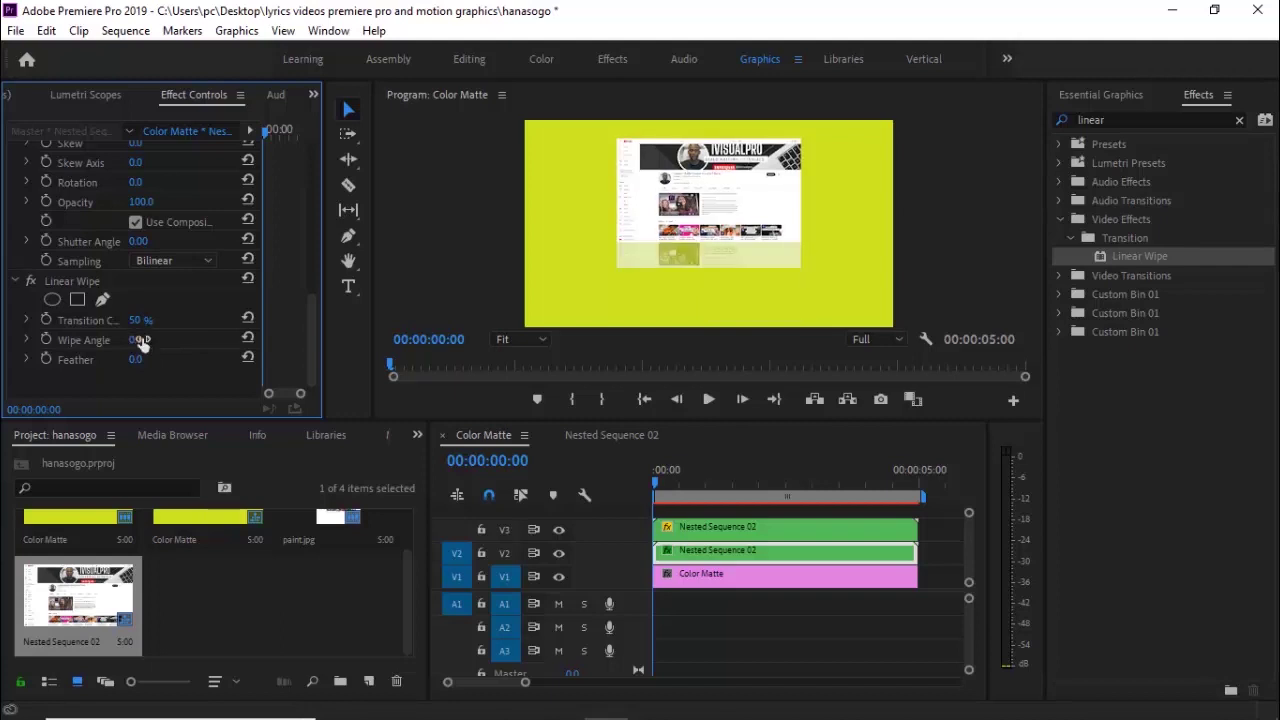
drag(942, 557, 872, 530)
- Nest both Nested Sequence 02 clips into a single Nested Sequence 03 clip
right_click(837, 530)
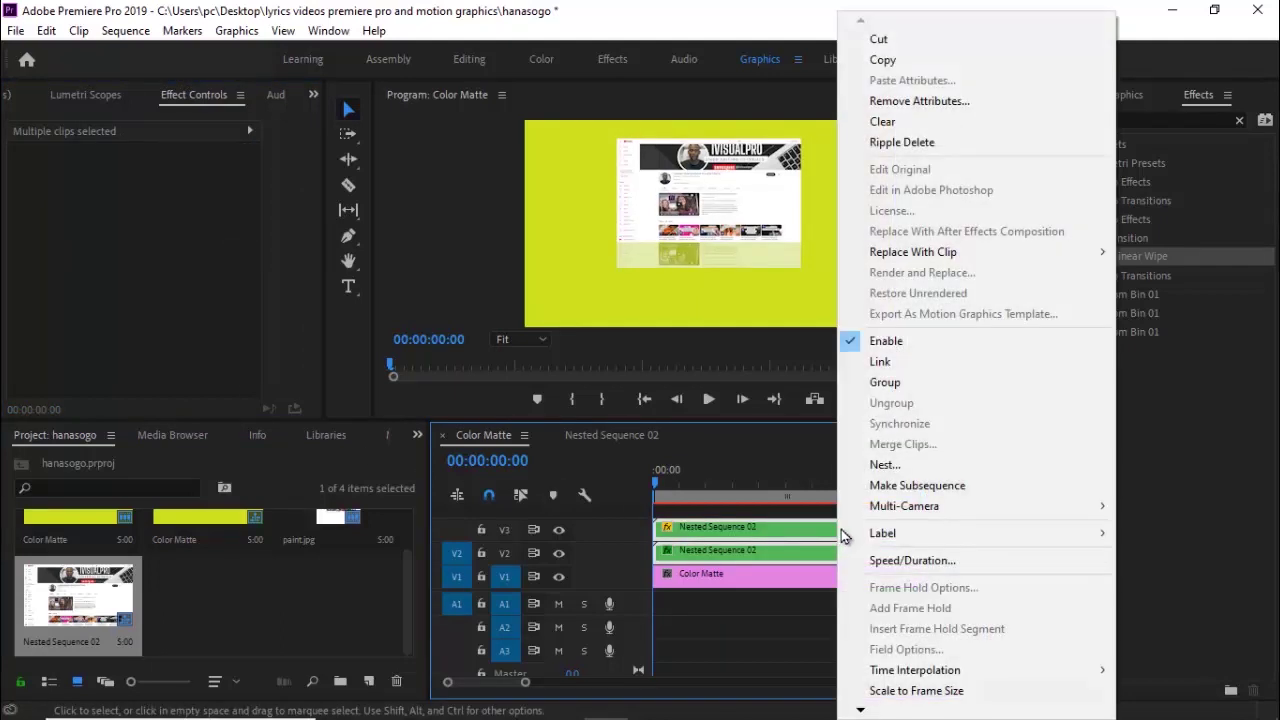
click(882, 466)
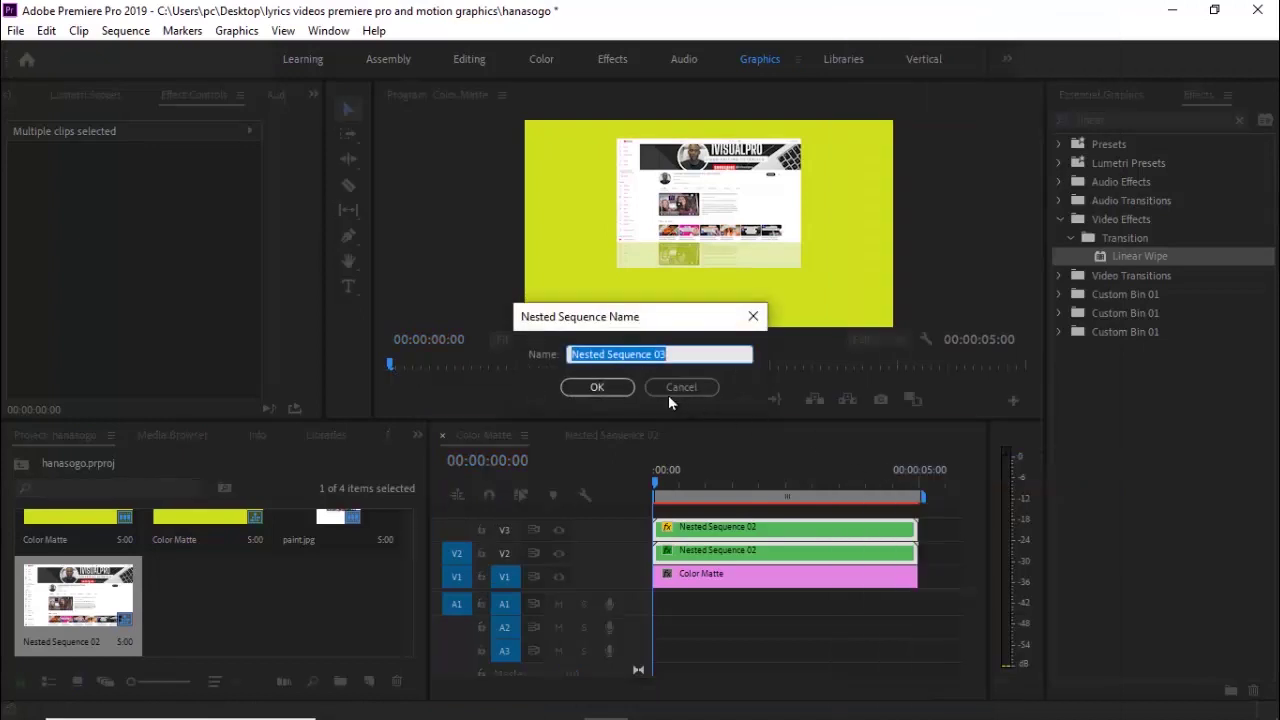
click(597, 387)
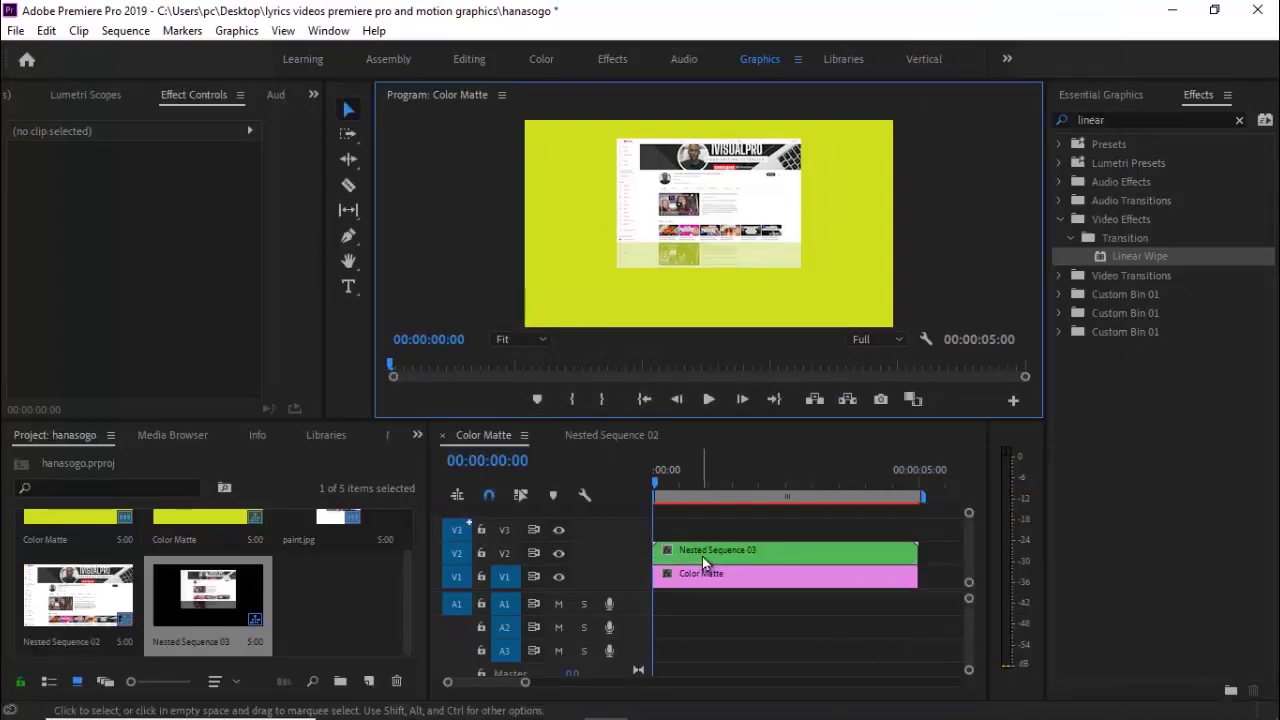
click(702, 556)
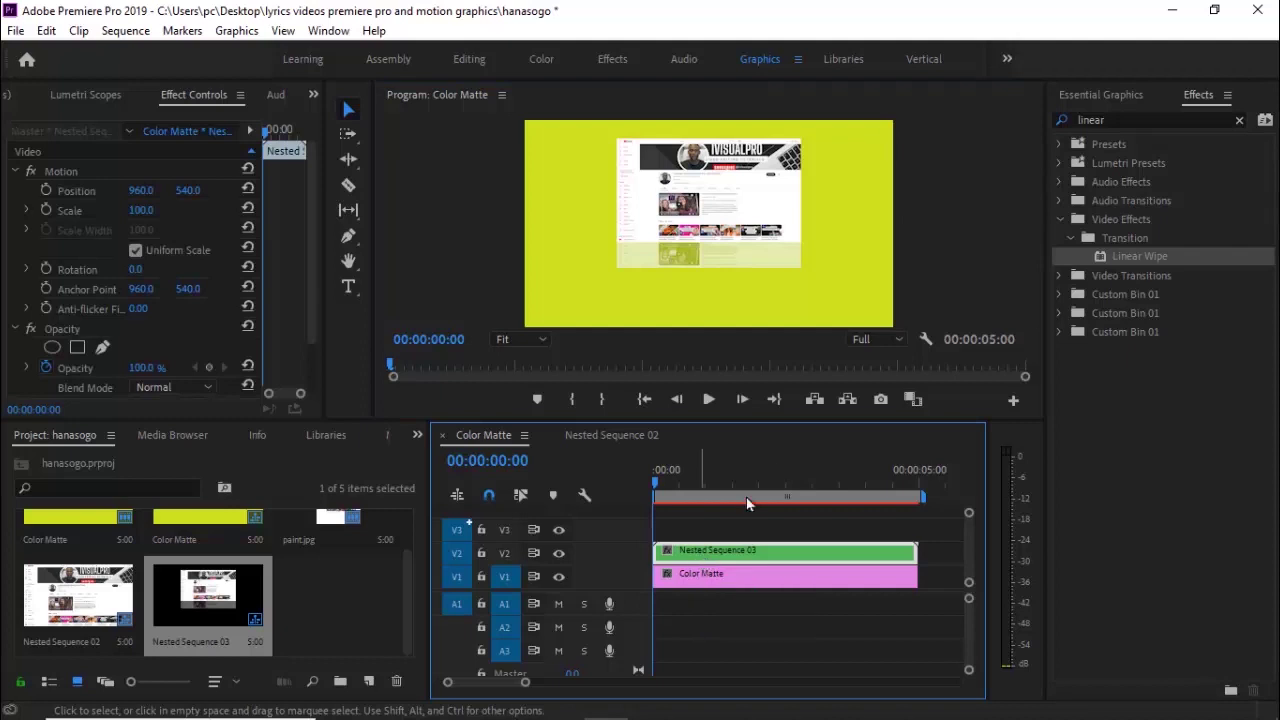
- Apply Basic 3D to Nested Sequence 03 and set its Swivel to -30°
click(1128, 119)
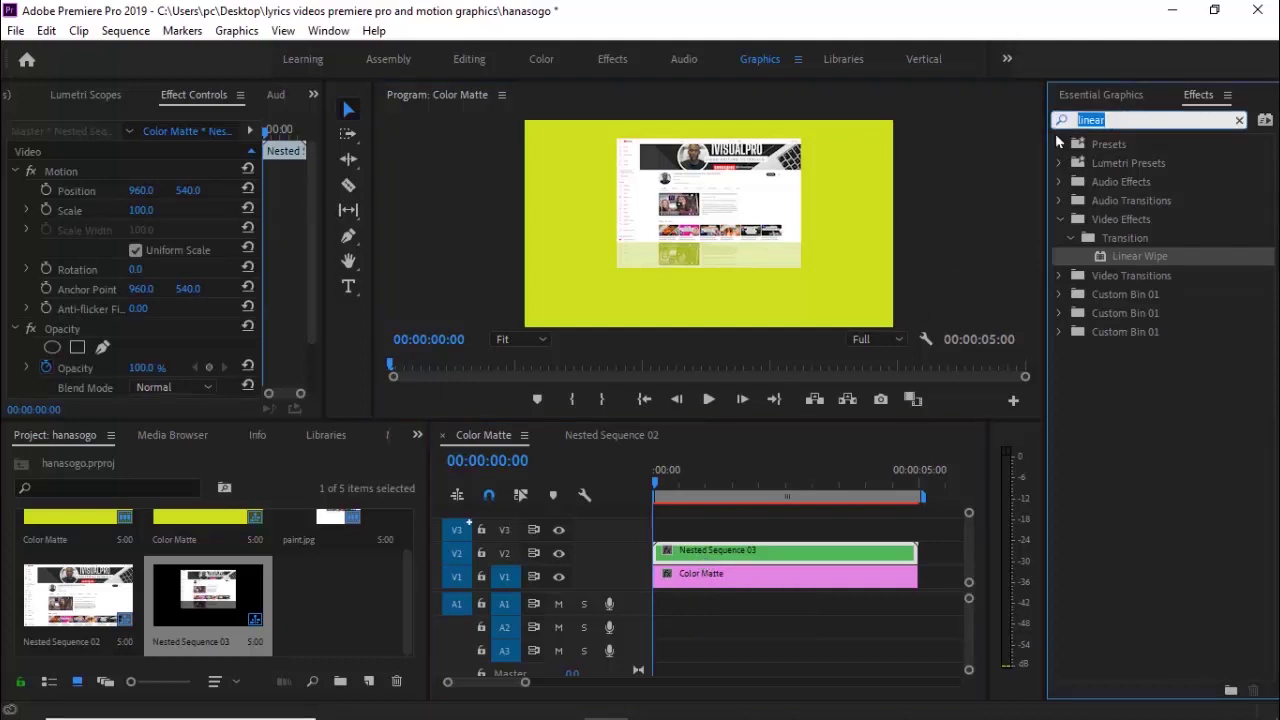
text(basi)
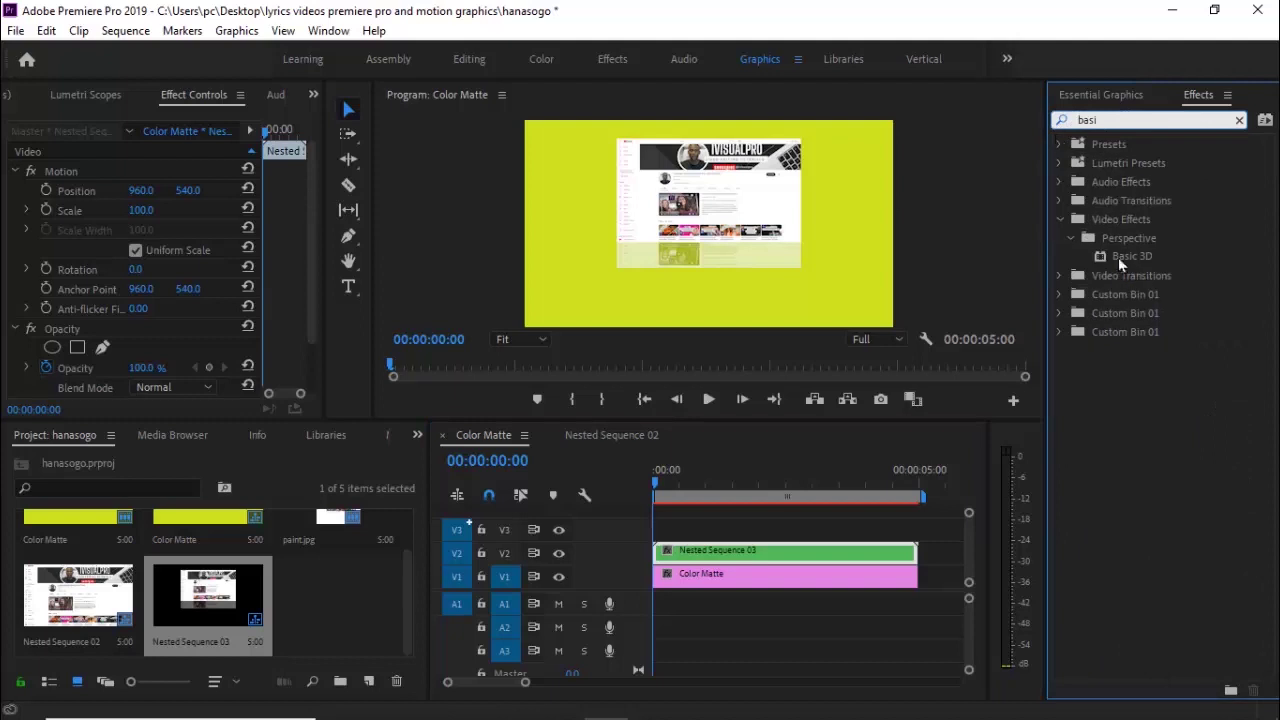
drag(1135, 262, 743, 556)
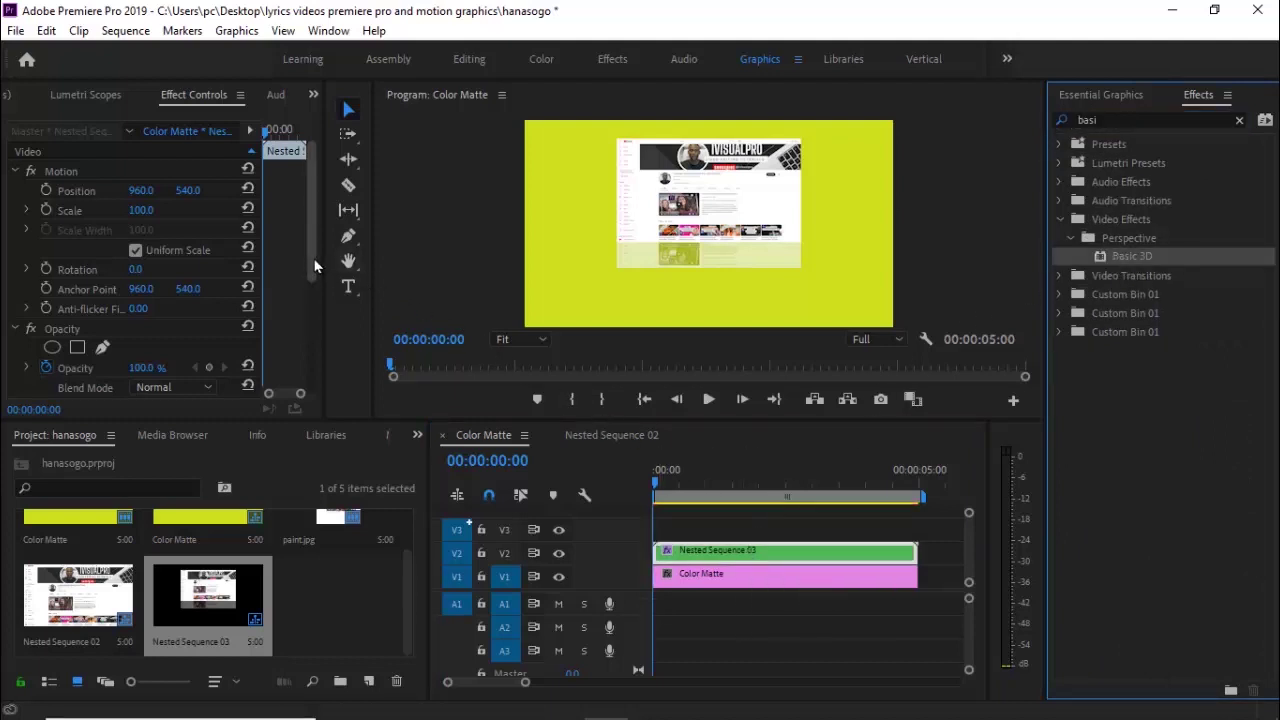
scroll(315, 288, down, 1)
scroll(315, 288, down, 5)
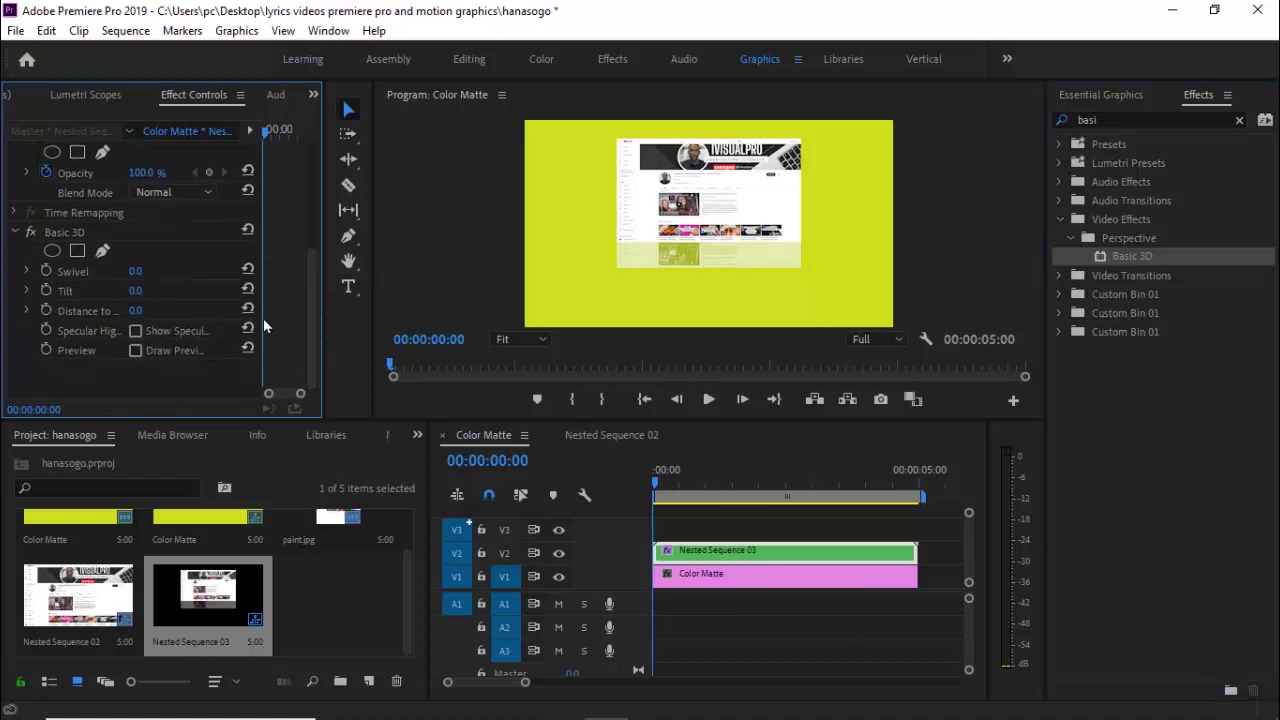
drag(133, 277, 170, 277)
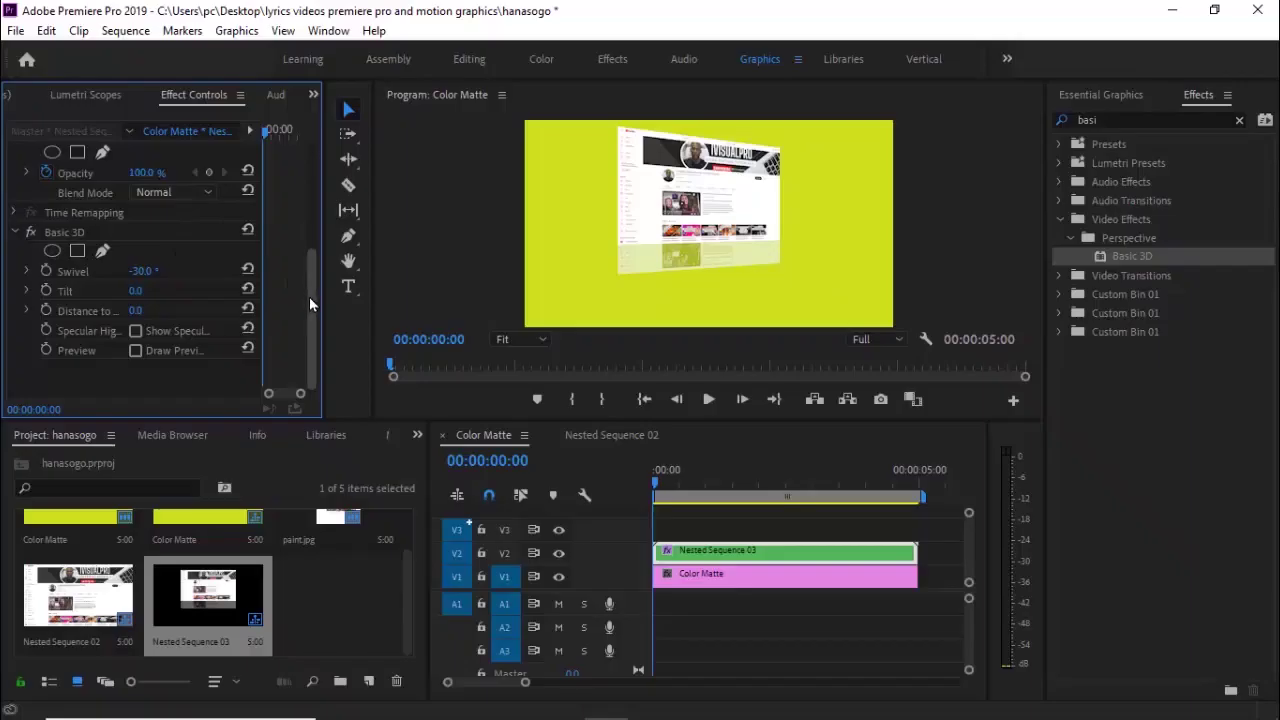
scroll(309, 296, up, 2)
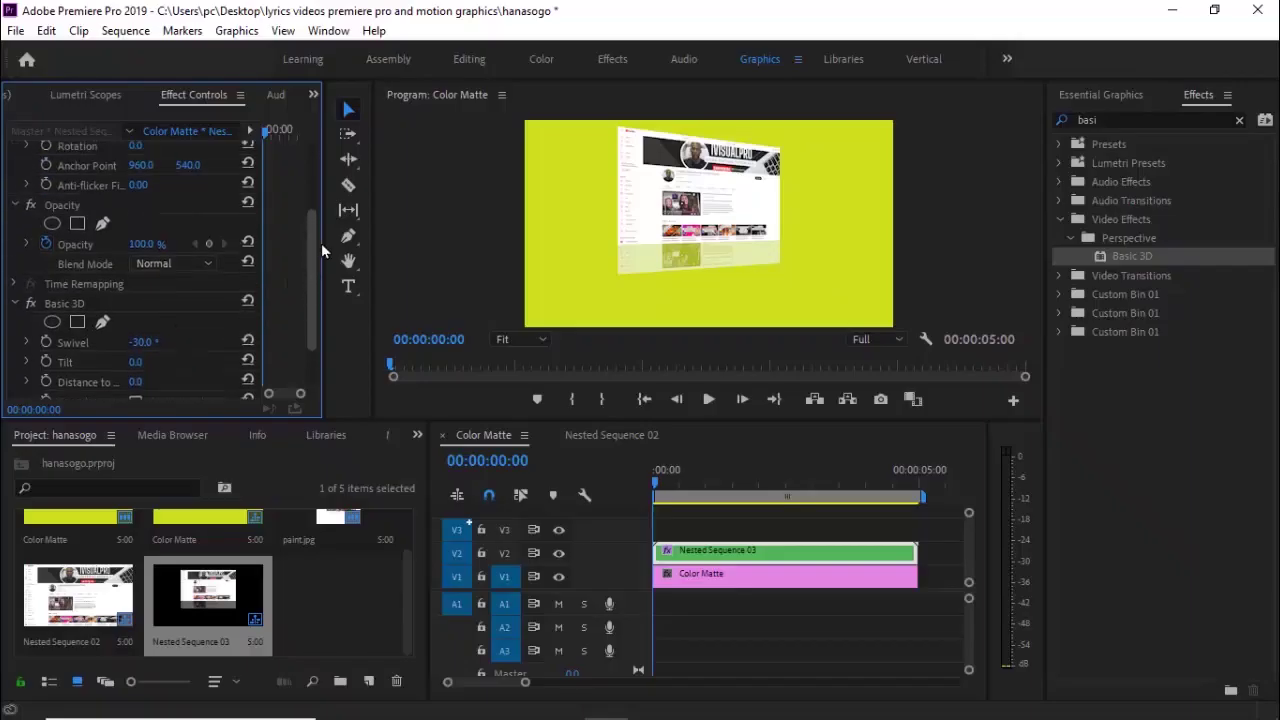
scroll(312, 250, up, 3)
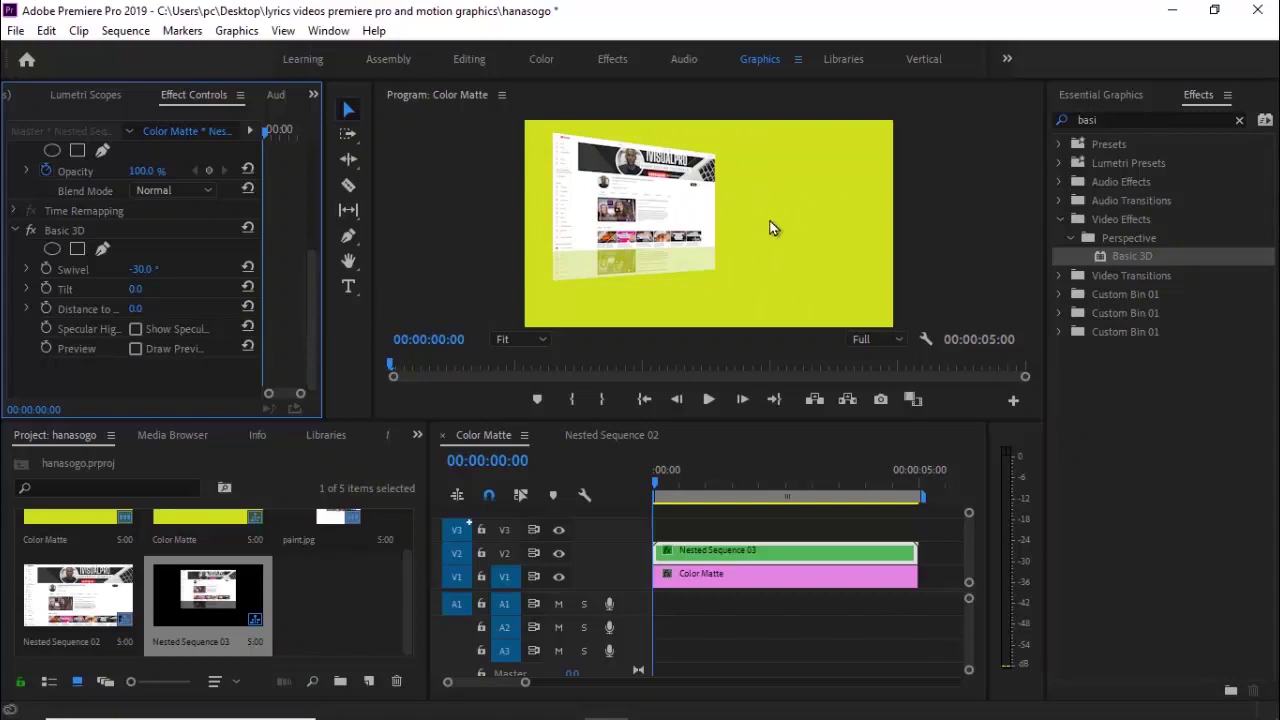
- Open Nested Sequence 03, then Nested Sequence 02, and apply Transform to paint.jpg
double_click(757, 551)
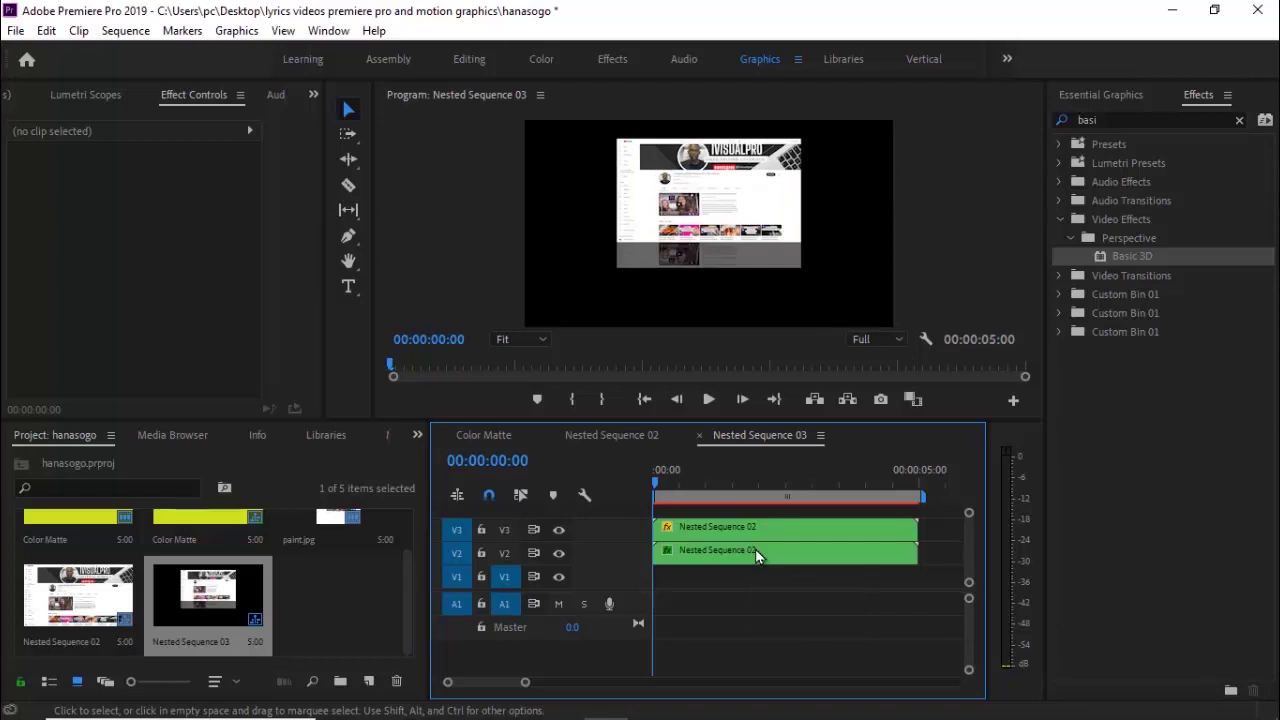
double_click(753, 532)
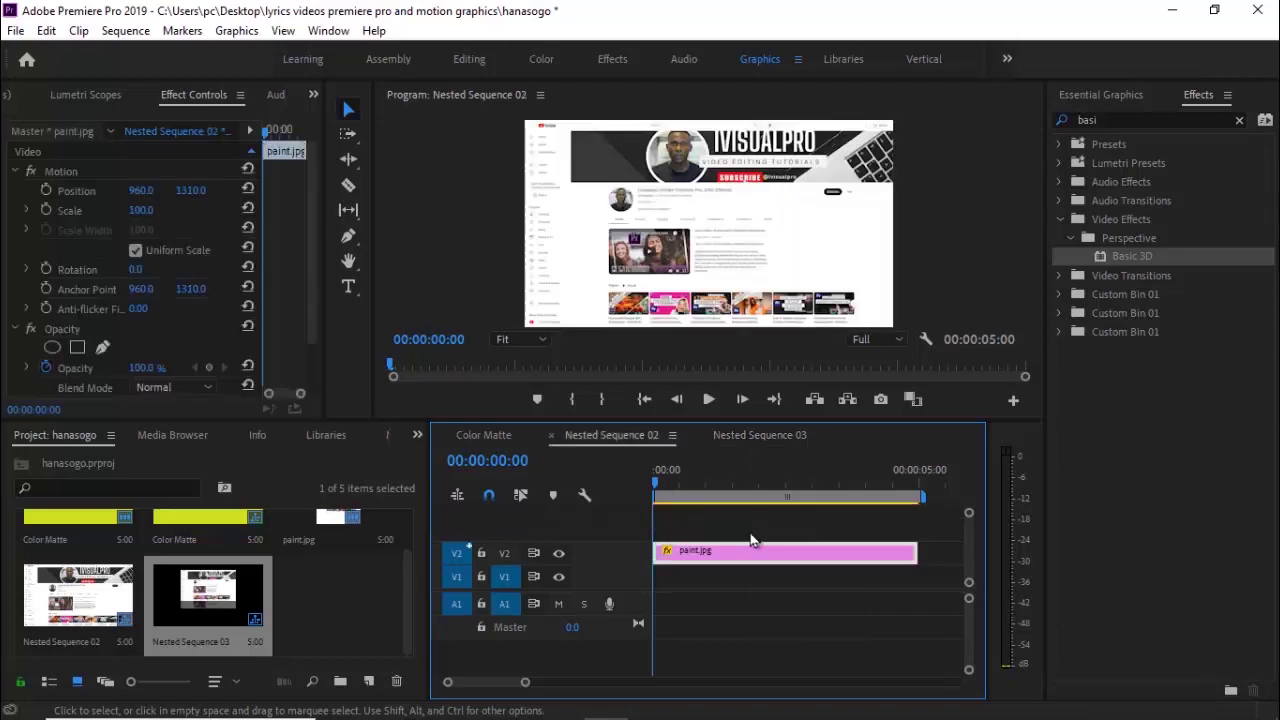
click(1075, 120)
text(transfo)
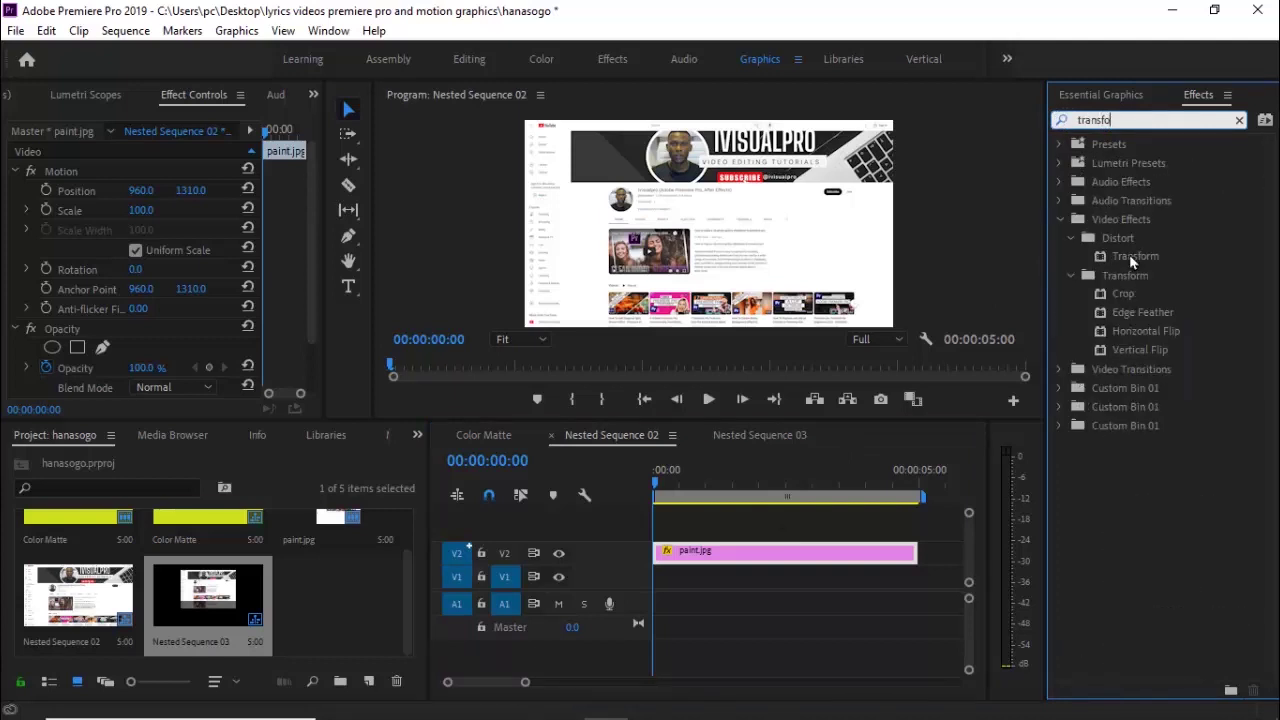
drag(1133, 262, 686, 551)
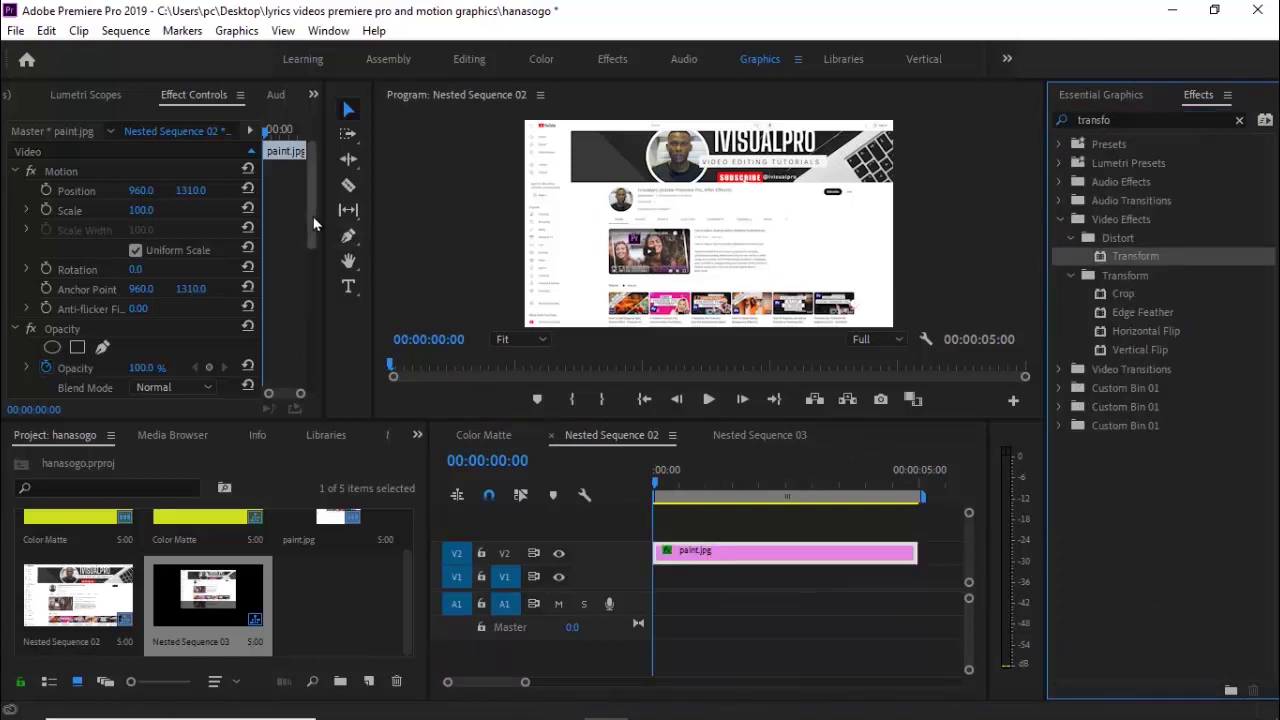
- Uncheck Use Composition's Shutter Angle and set the Transform Shutter Angle to 180
drag(313, 216, 325, 359)
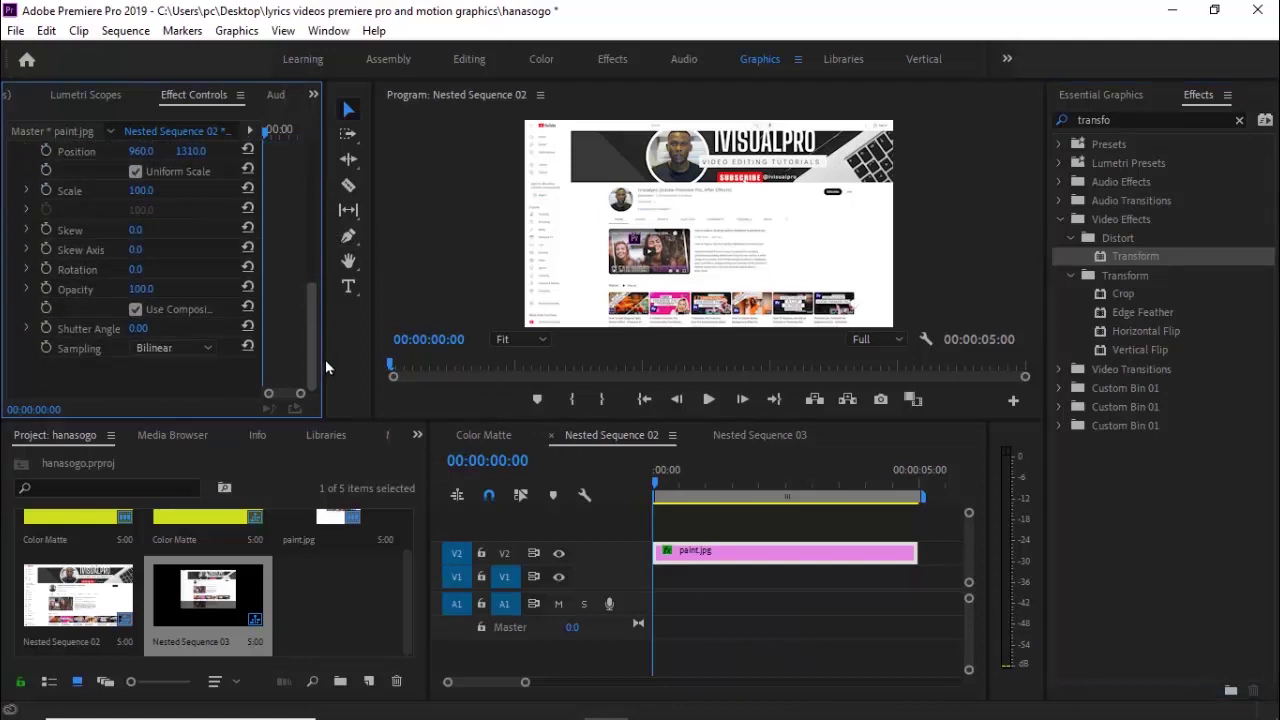
click(140, 328)
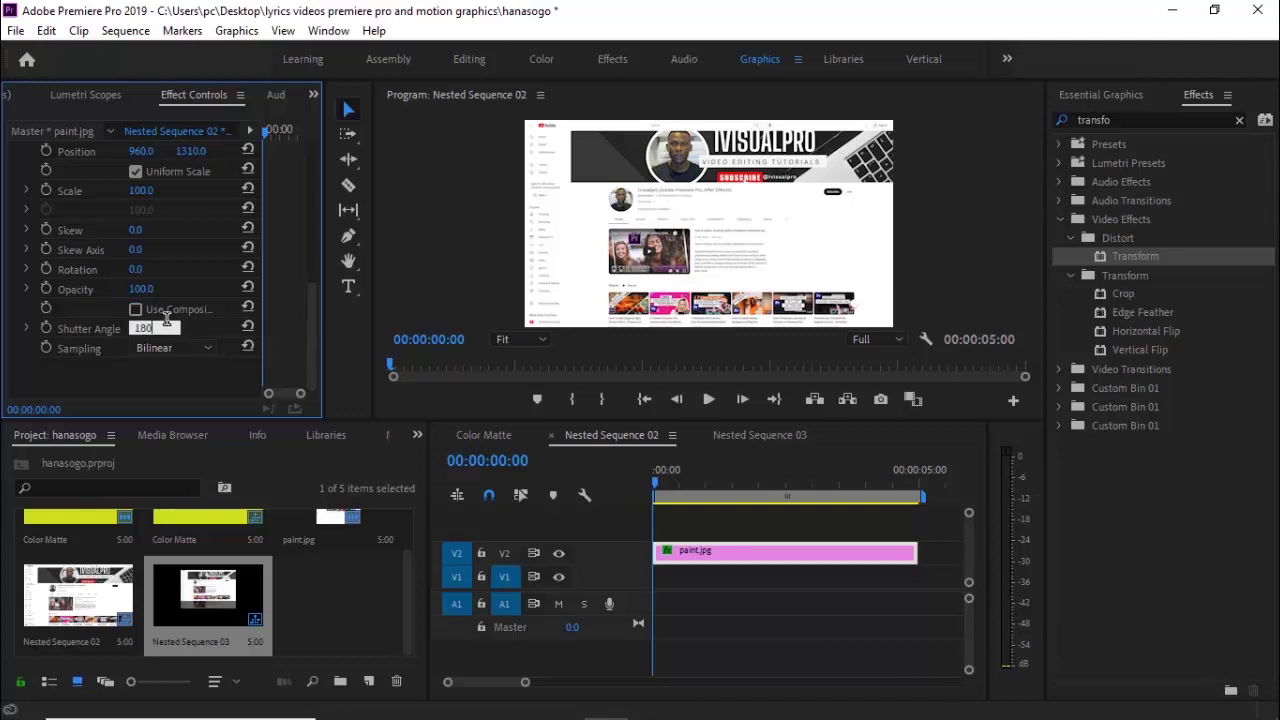
key(Return)
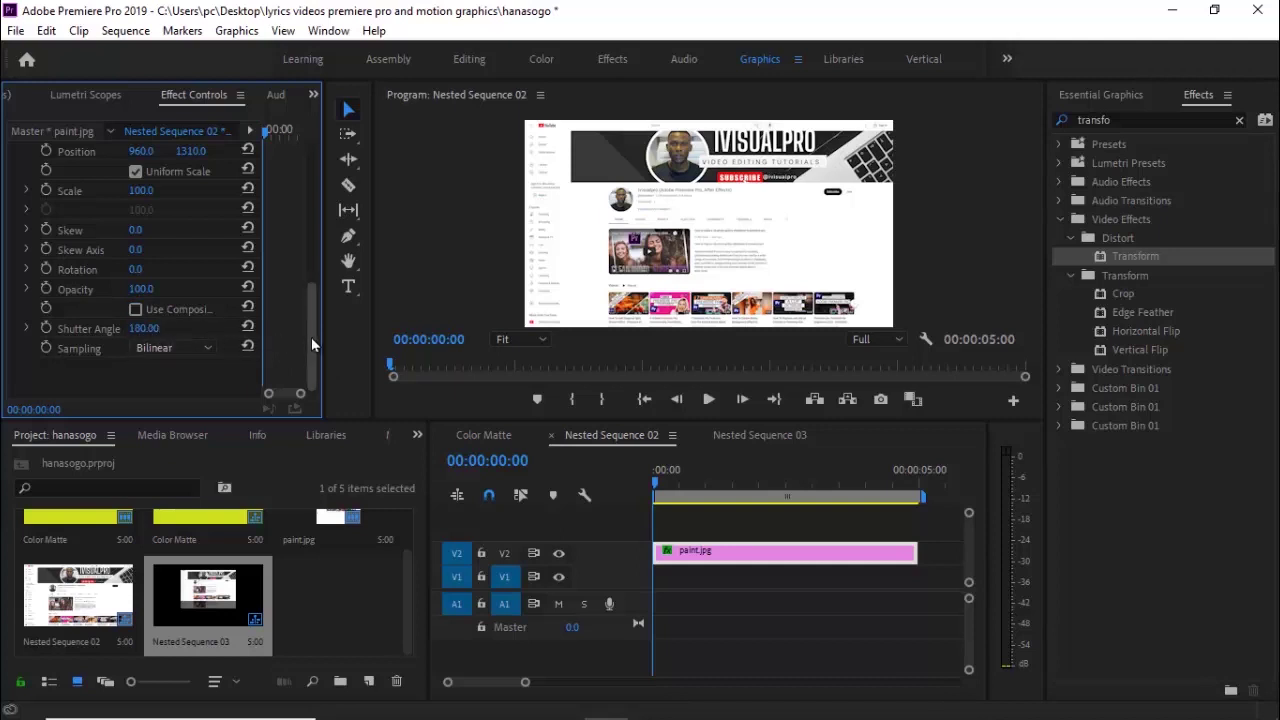
drag(311, 337, 320, 275)
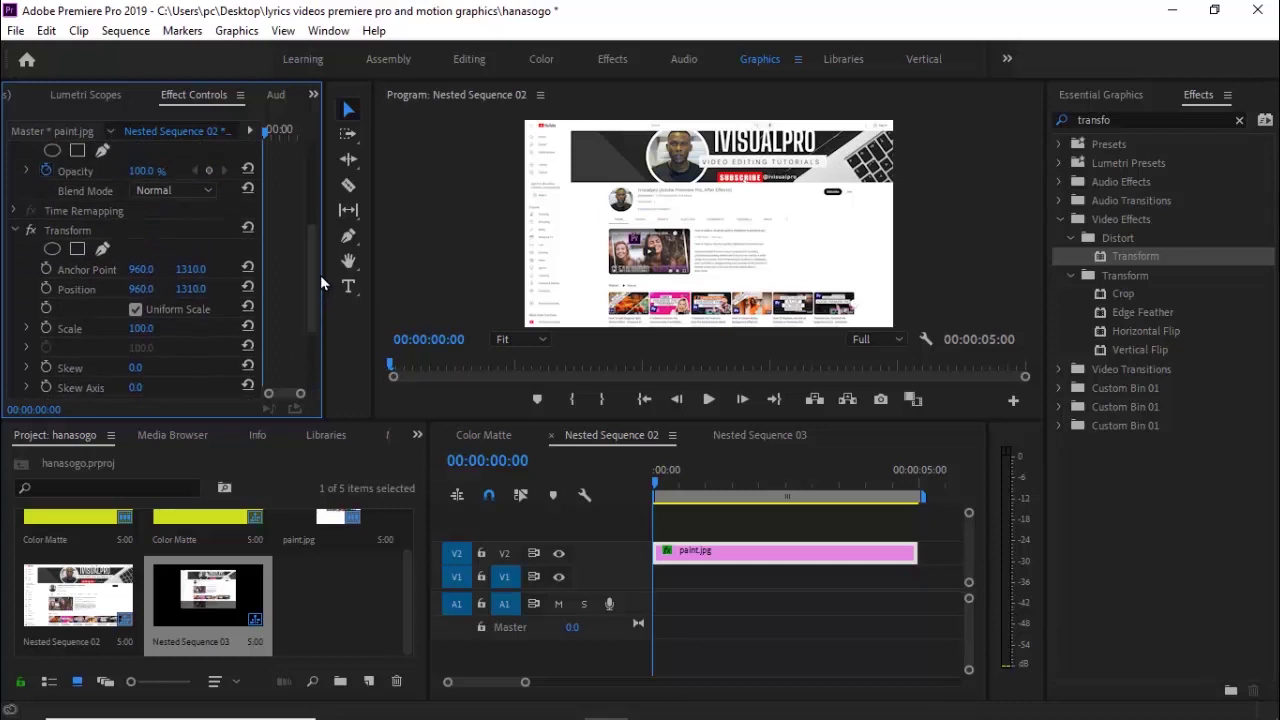
- Keyframe paint.jpg's Position from Y 1310 at 00:00:00:16 to 960, 261 at 00:00:02:18
click(268, 134)
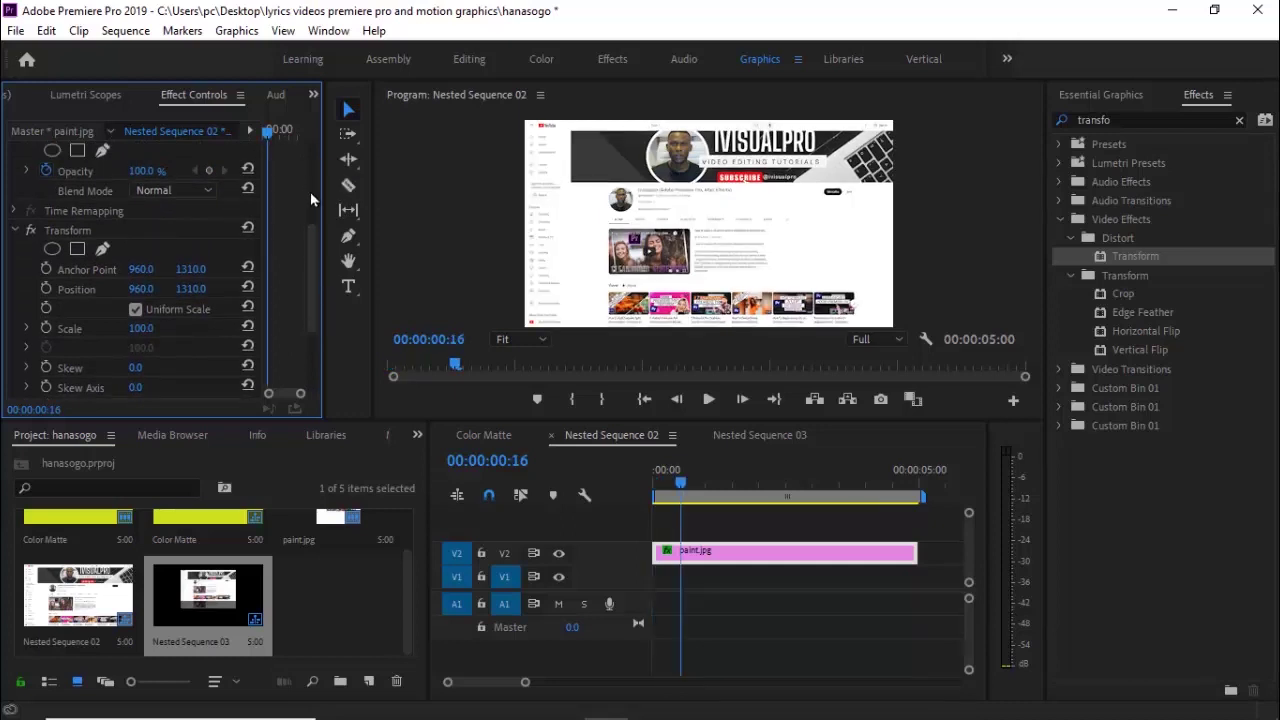
drag(323, 221, 436, 228)
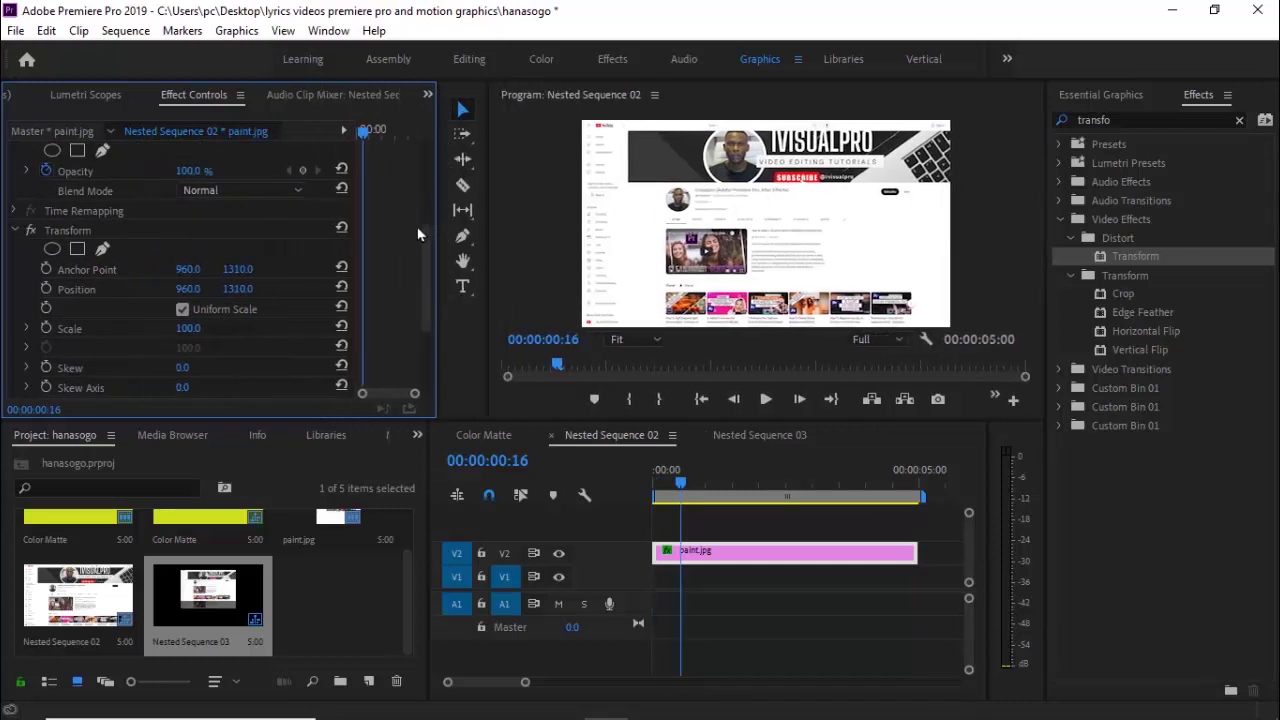
drag(357, 274, 300, 300)
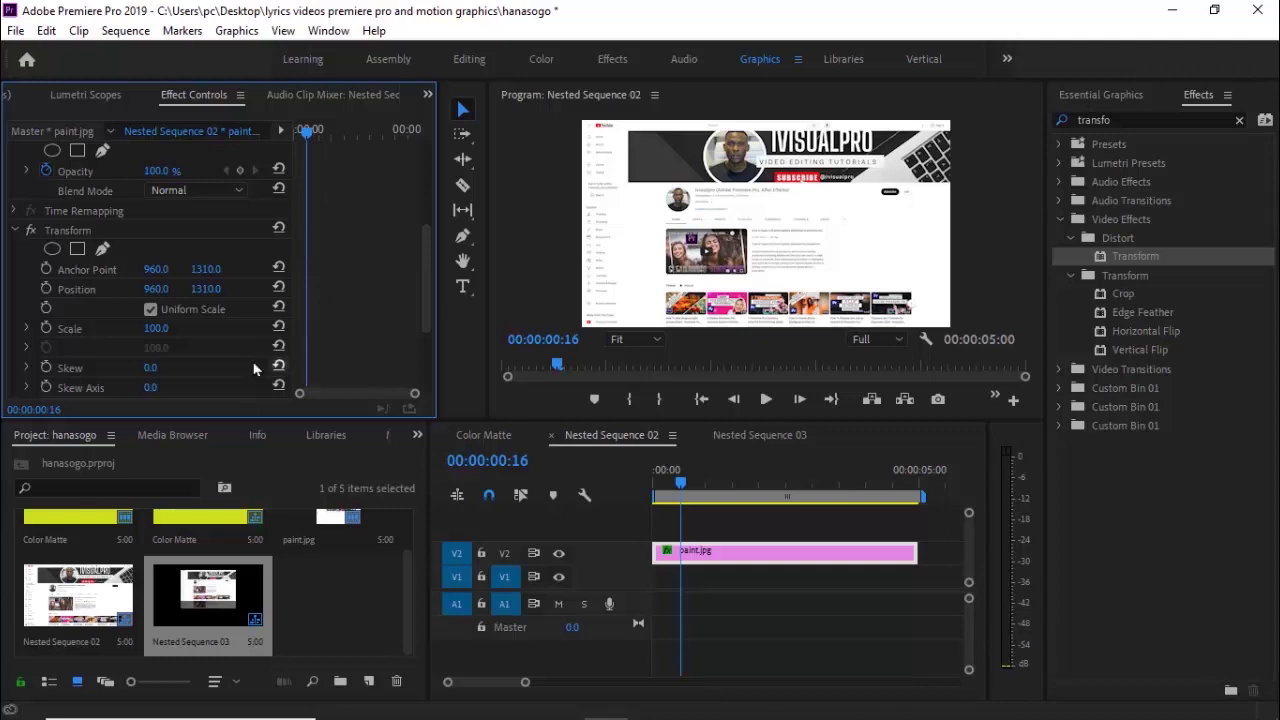
click(46, 289)
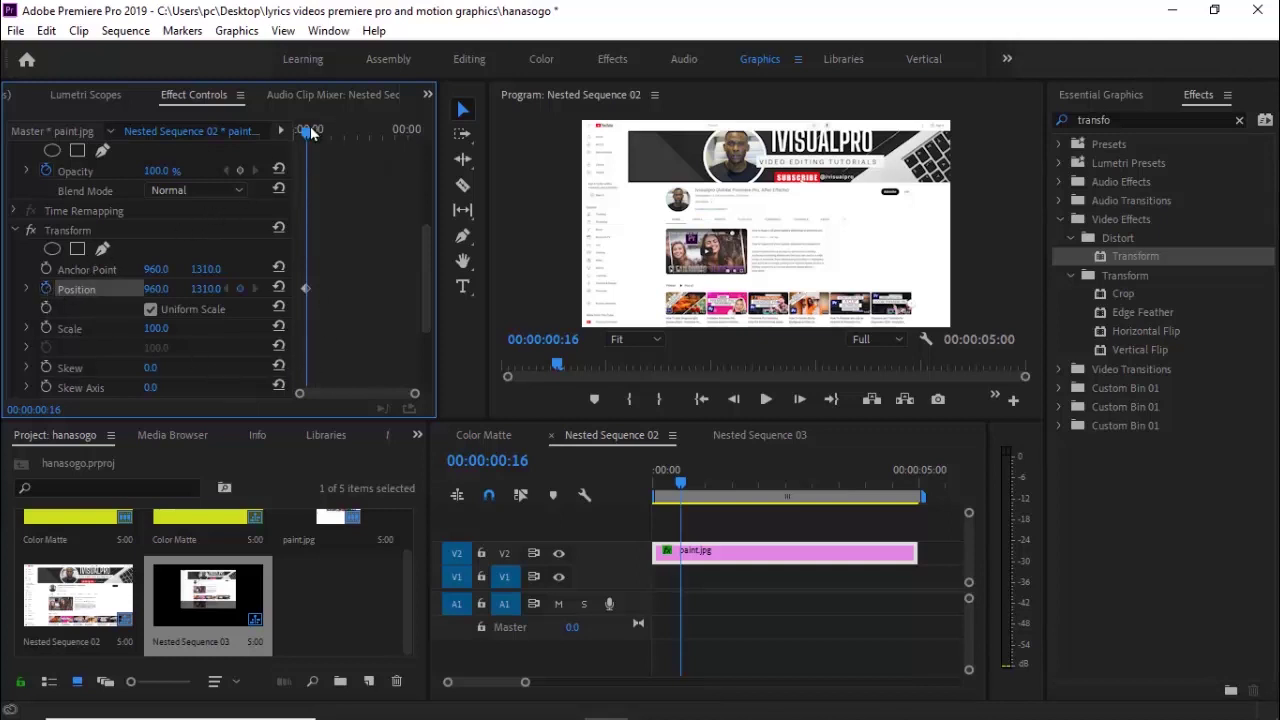
drag(310, 133, 362, 135)
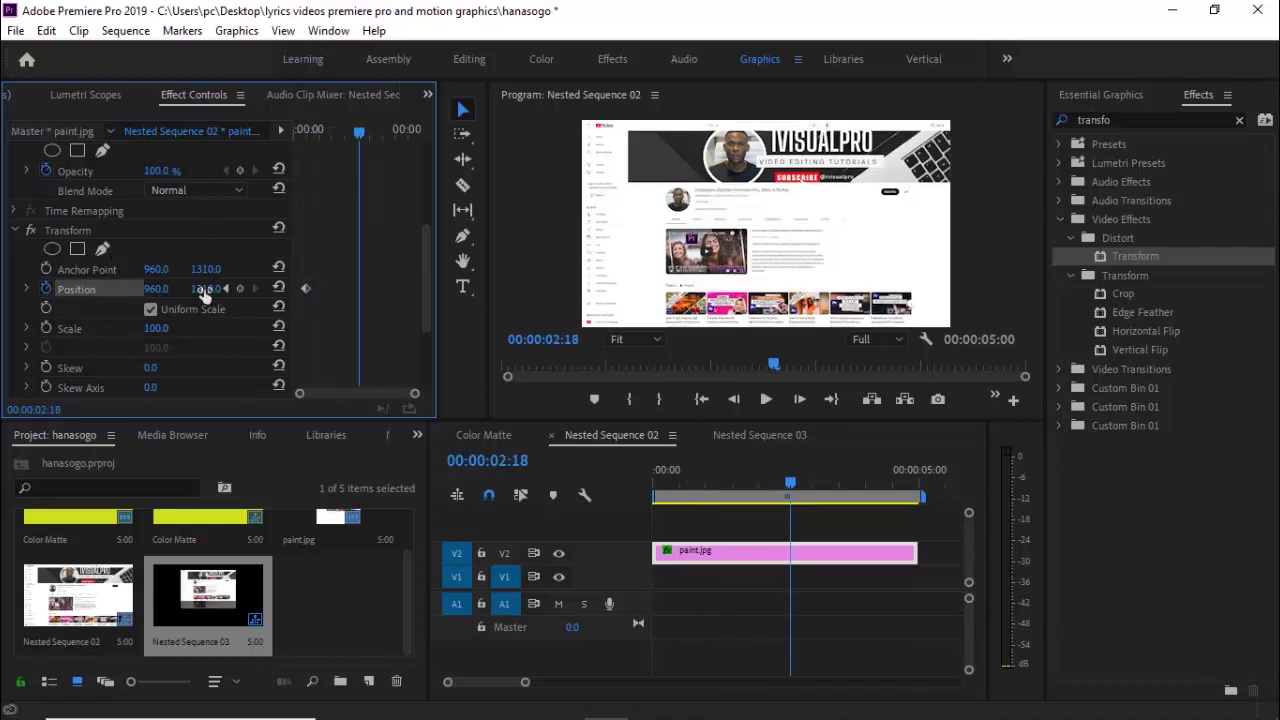
drag(203, 289, 284, 449)
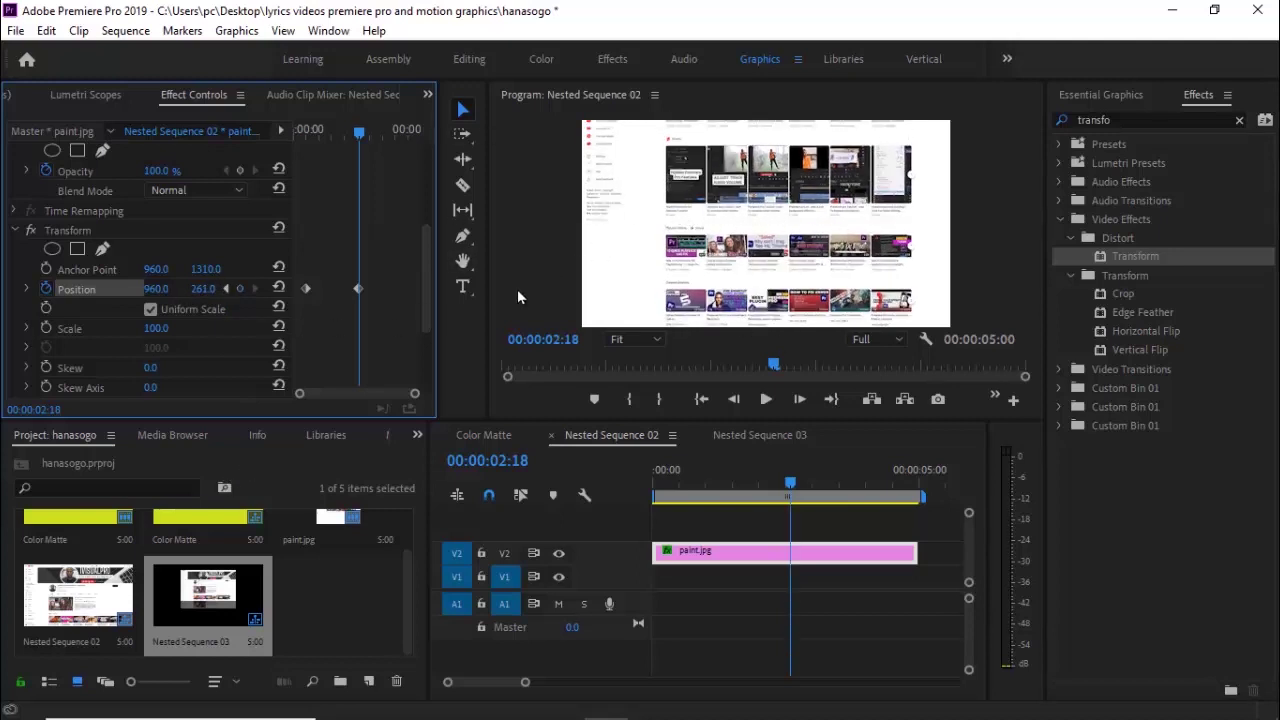
- Switch to the Color Matte sequence and play the tilted screenshot scrolling upward
click(359, 289)
click(497, 440)
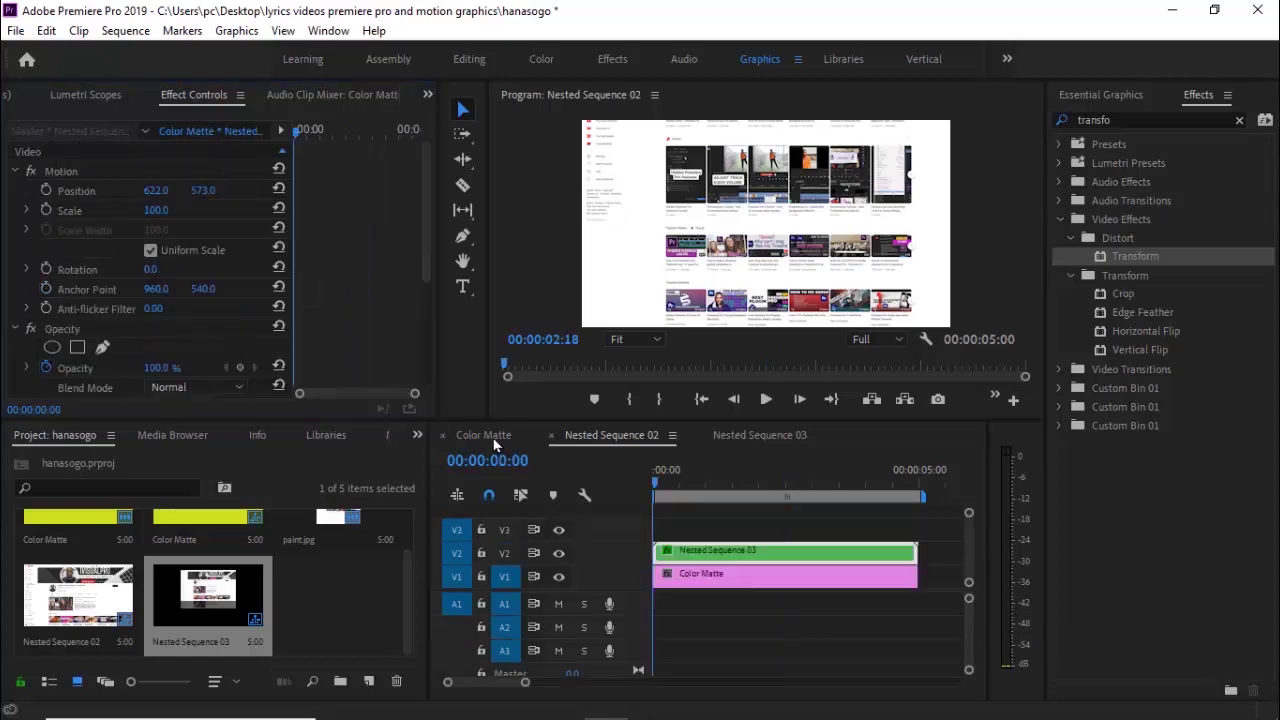
click(765, 400)
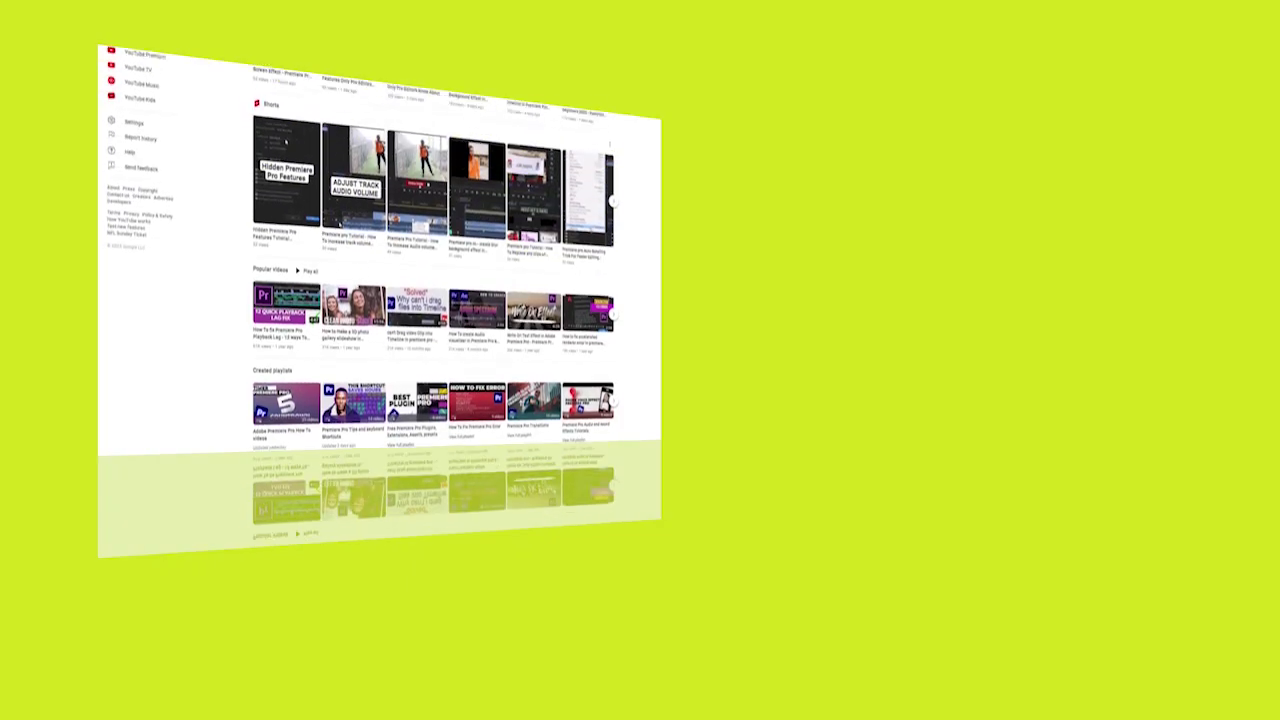